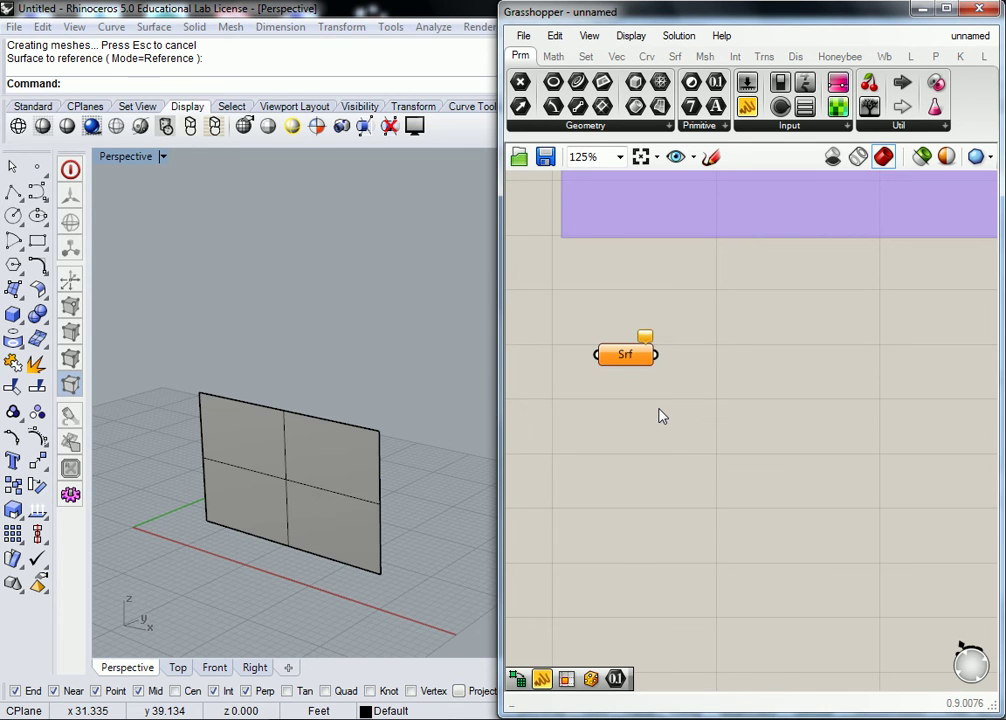
- Delete the existing rectangular surface that spans the two parallel curves
right_click_drag(310, 373, 373, 458, "shift")
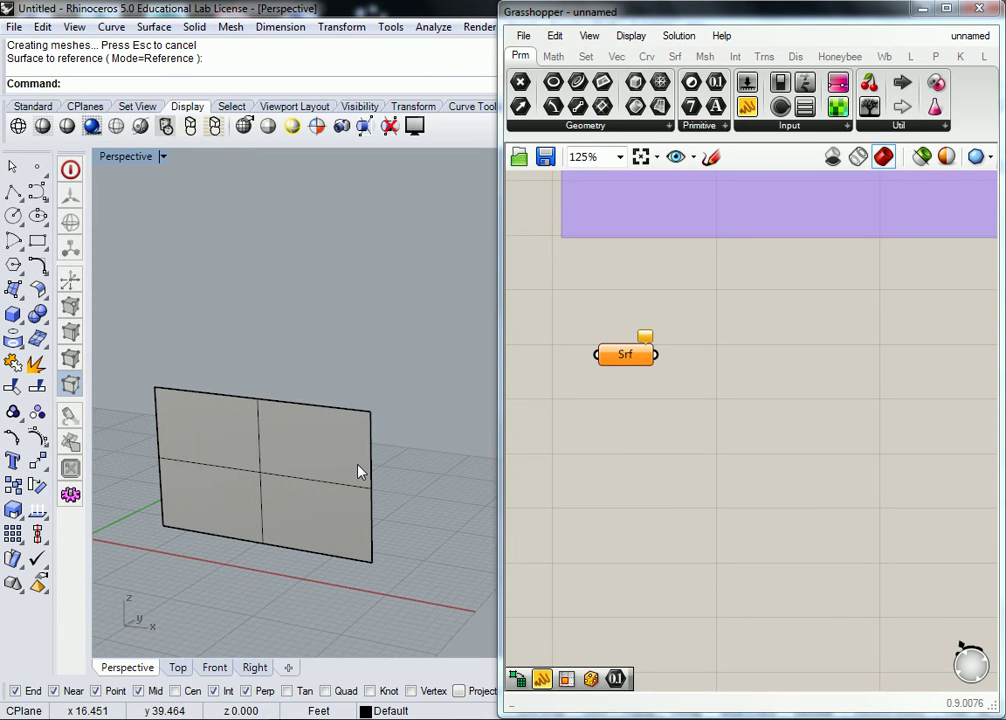
right_click_drag(311, 459, 469, 445, "shift")
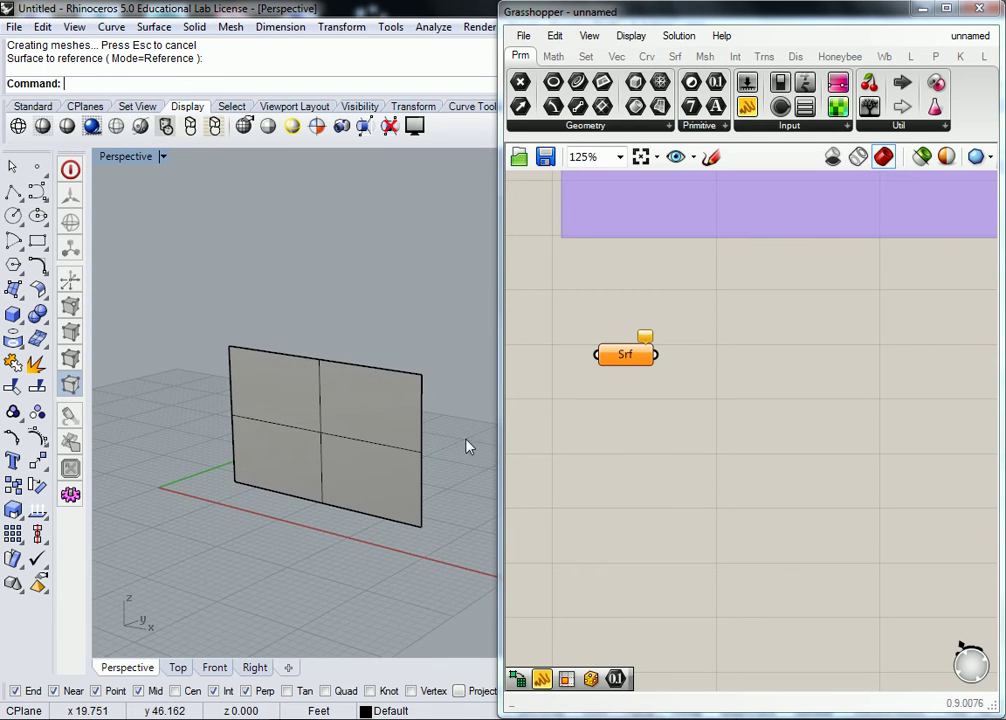
left_click(409, 407)
key("Delete")
right_click_drag(433, 404, 418, 497)
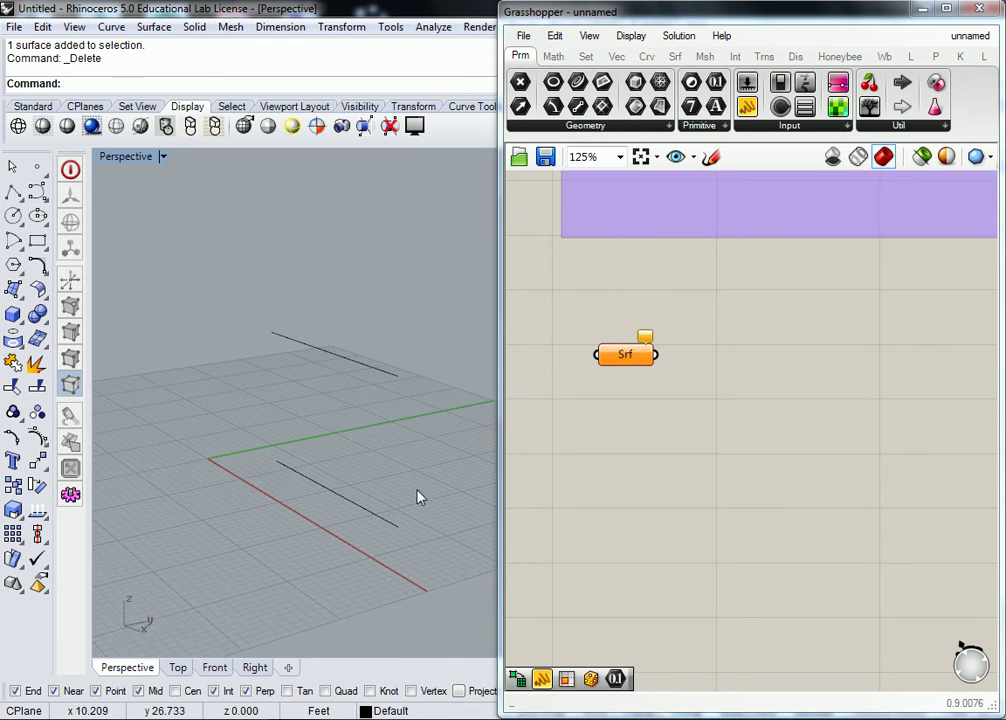
- Loft a new surface between the two parallel curves, using the Normal style and the Do not simplify option
right_click_drag(388, 411, 411, 400)
left_click_drag(366, 289, 290, 577)
type("Loft")
key("Return")
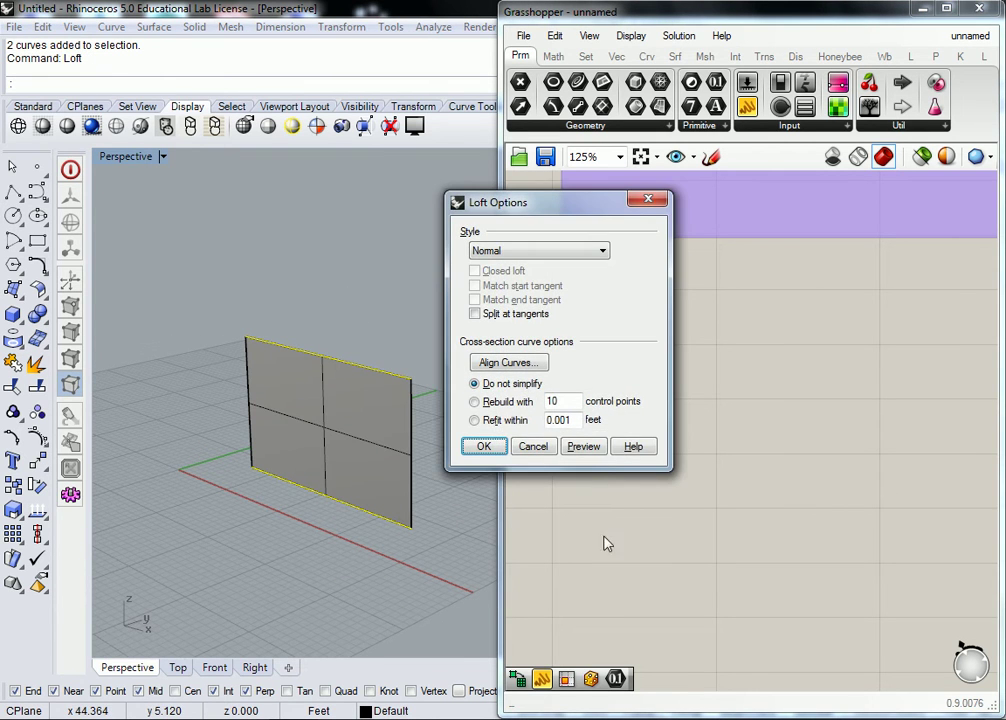
left_click(484, 446)
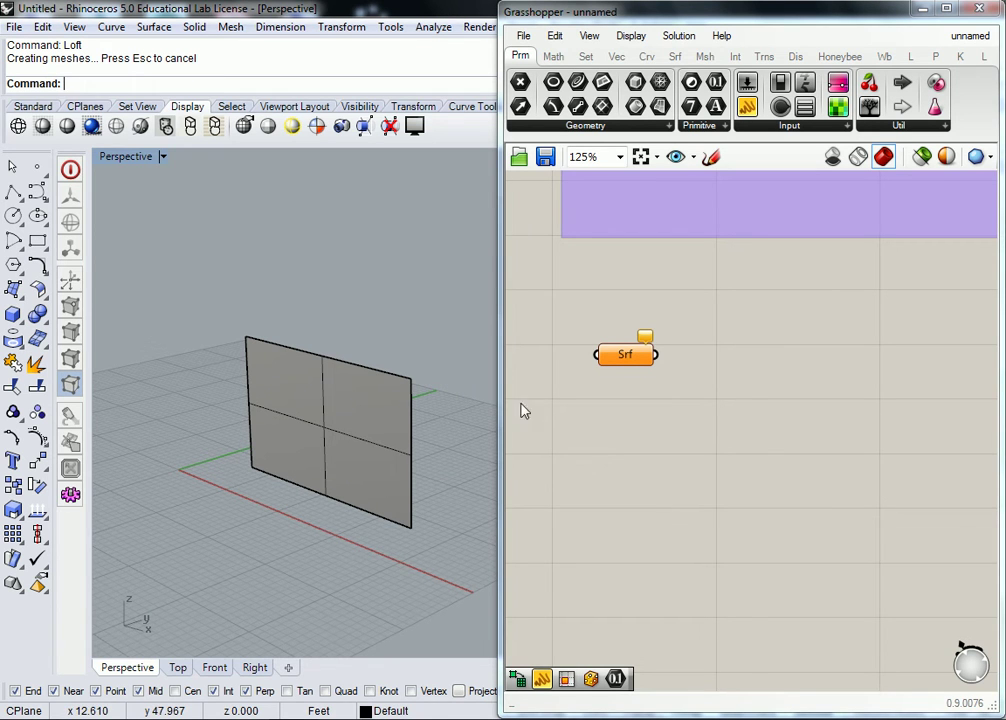
- Reference the lofted Rhino surface in the Srf parameter as a single surface
right_click(627, 354)
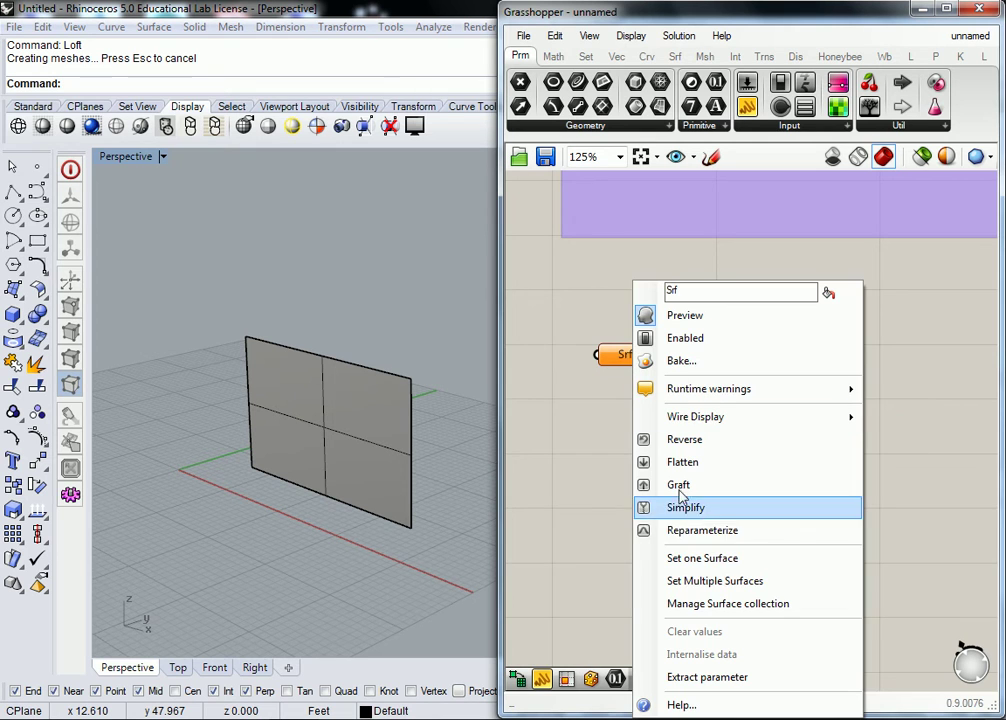
left_click(700, 556)
left_click(349, 436)
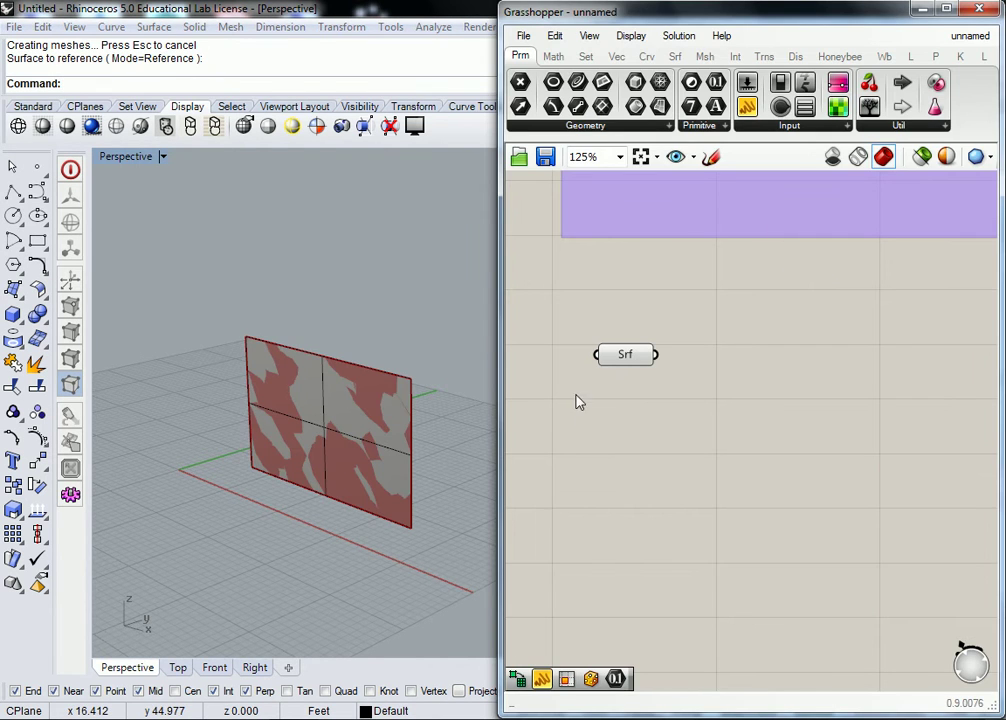
right_click_drag(483, 317, 340, 313)
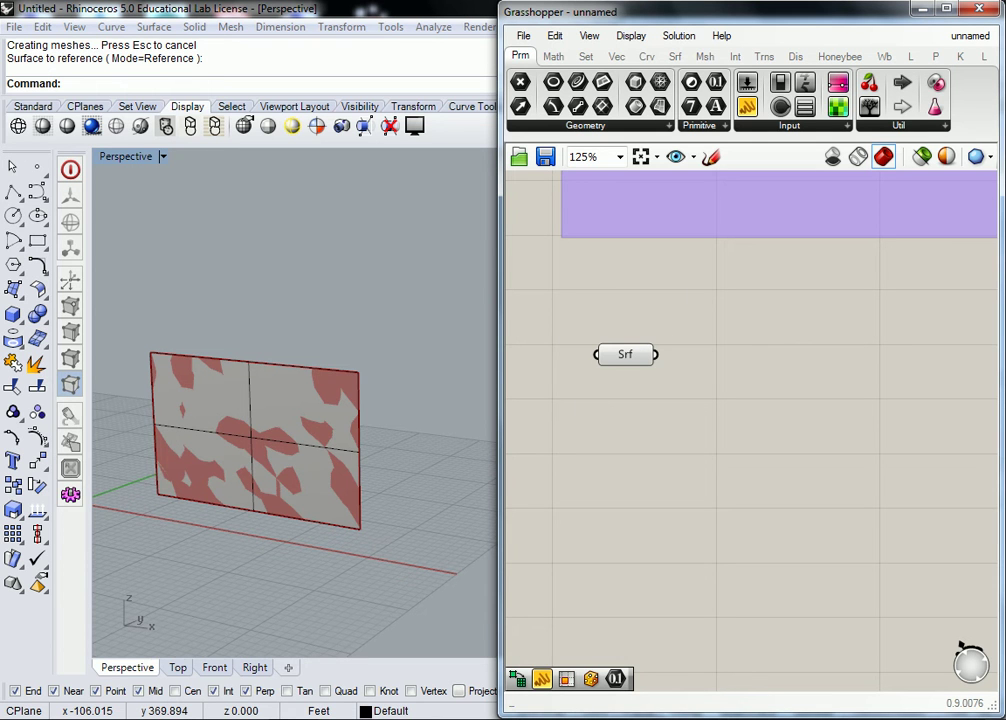
- Make Layer 05 the current layer and turn off the Default layer in Rhino
left_click_drag(672, 12, 672, 317)
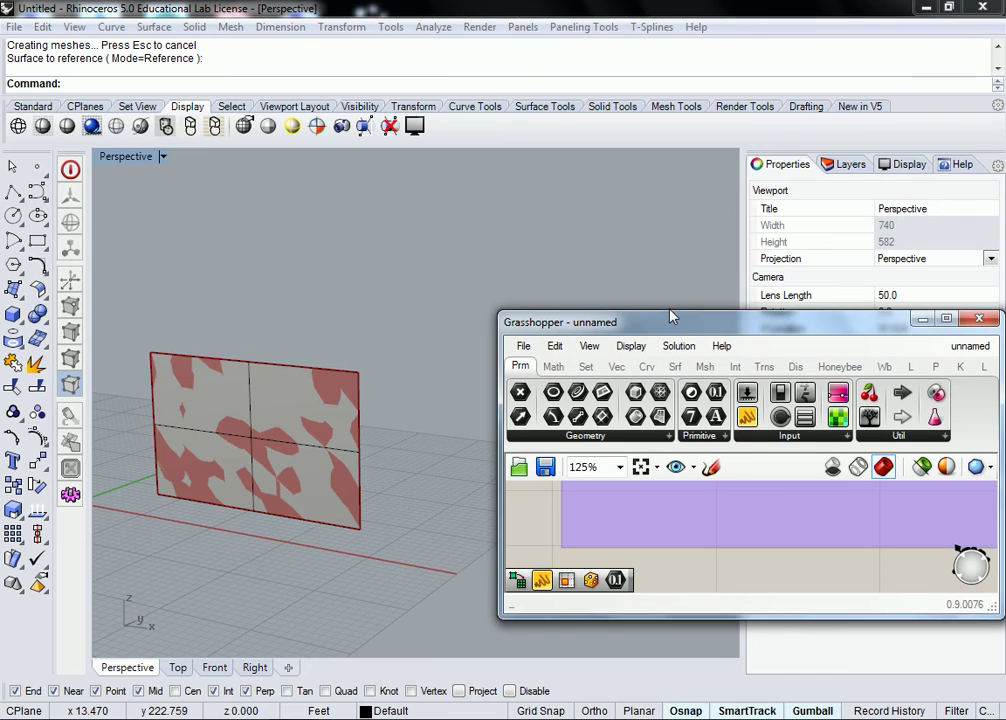
left_click(851, 166)
double_click(835, 294)
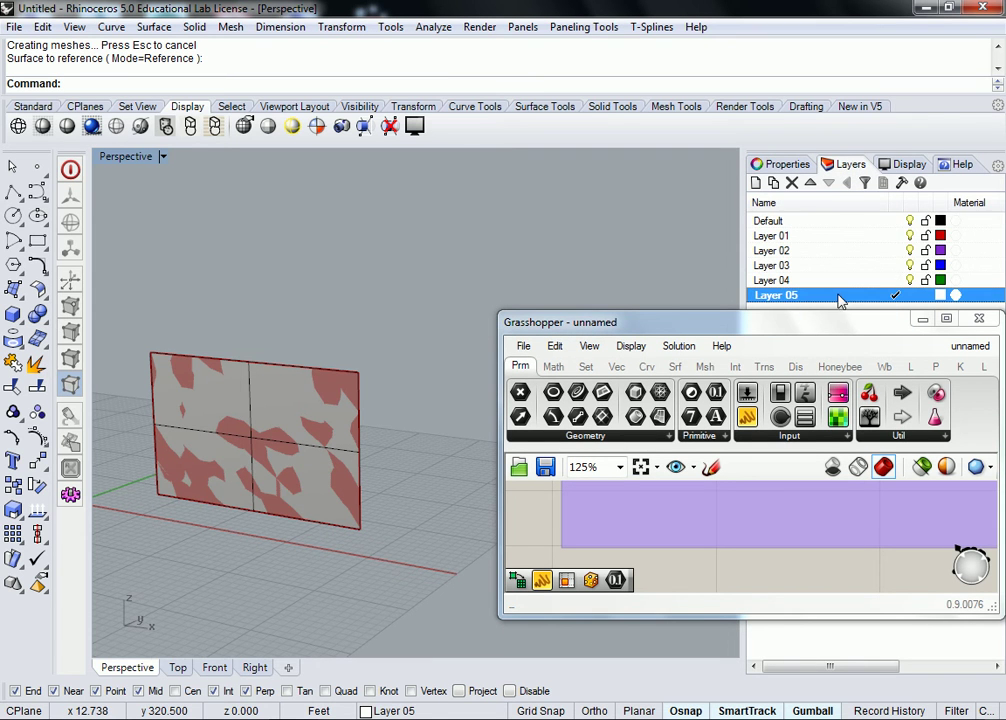
left_click(909, 220)
right_click_drag(422, 306, 340, 380)
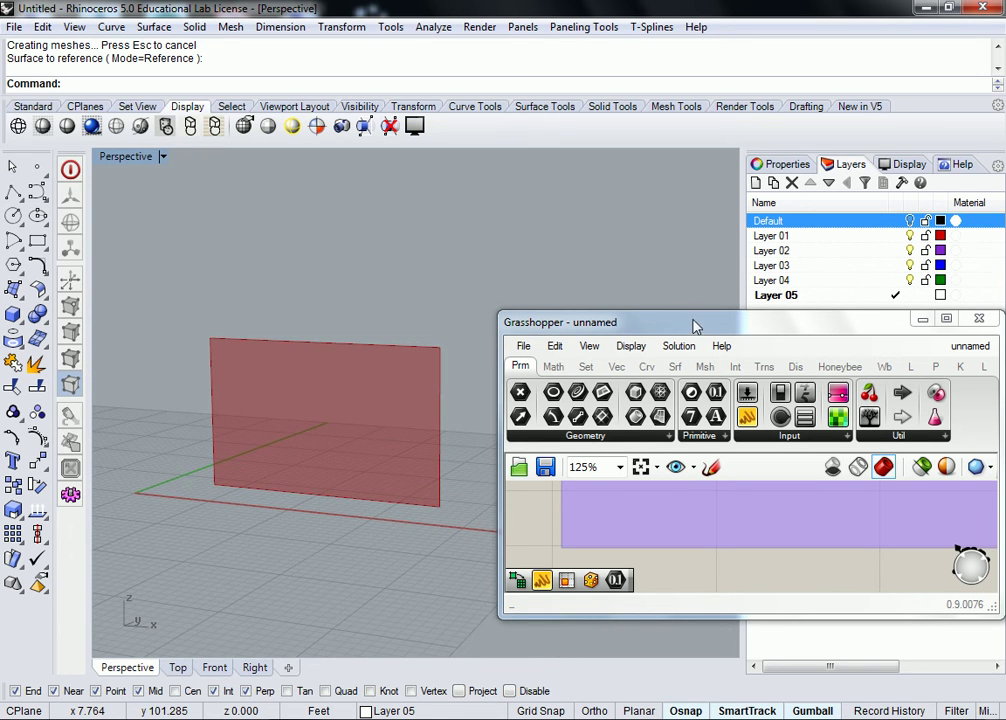
left_click_drag(696, 314, 1004, 170)
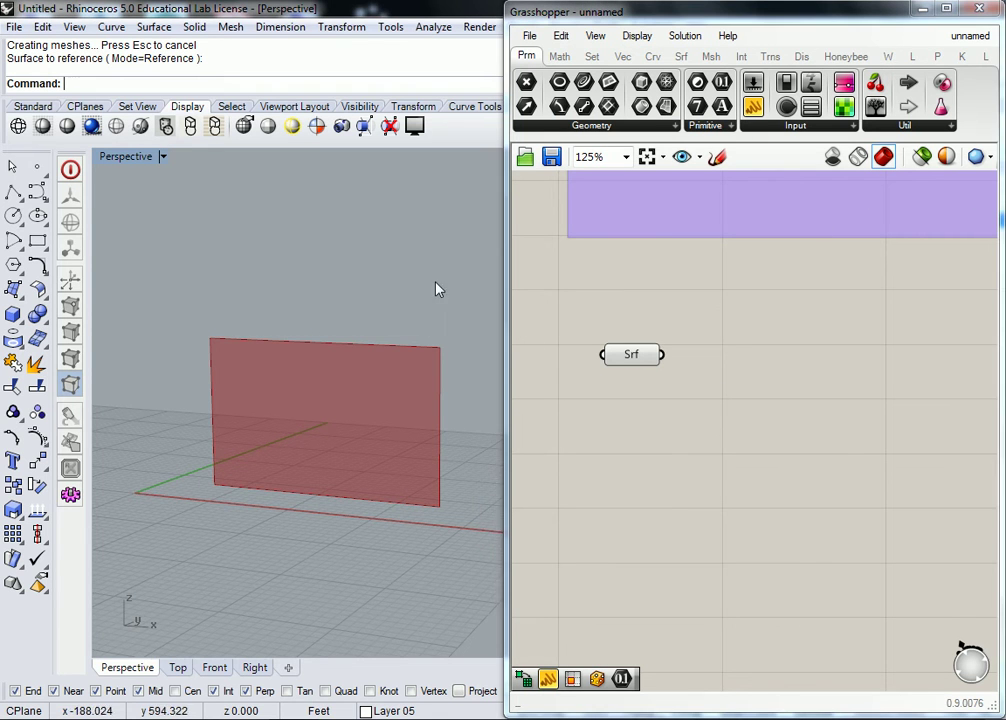
right_click_drag(433, 287, 380, 325)
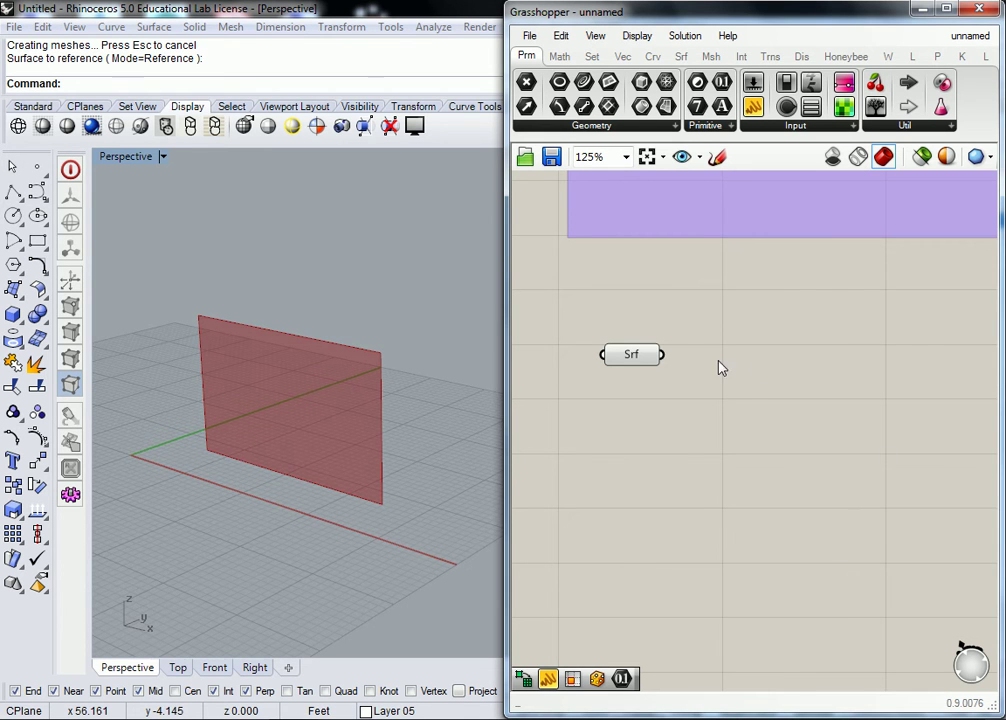
- Add a Divide Domain² component to the Grasshopper canvas near the Srf parameter
mouse_move(631, 352)
left_click(560, 57)
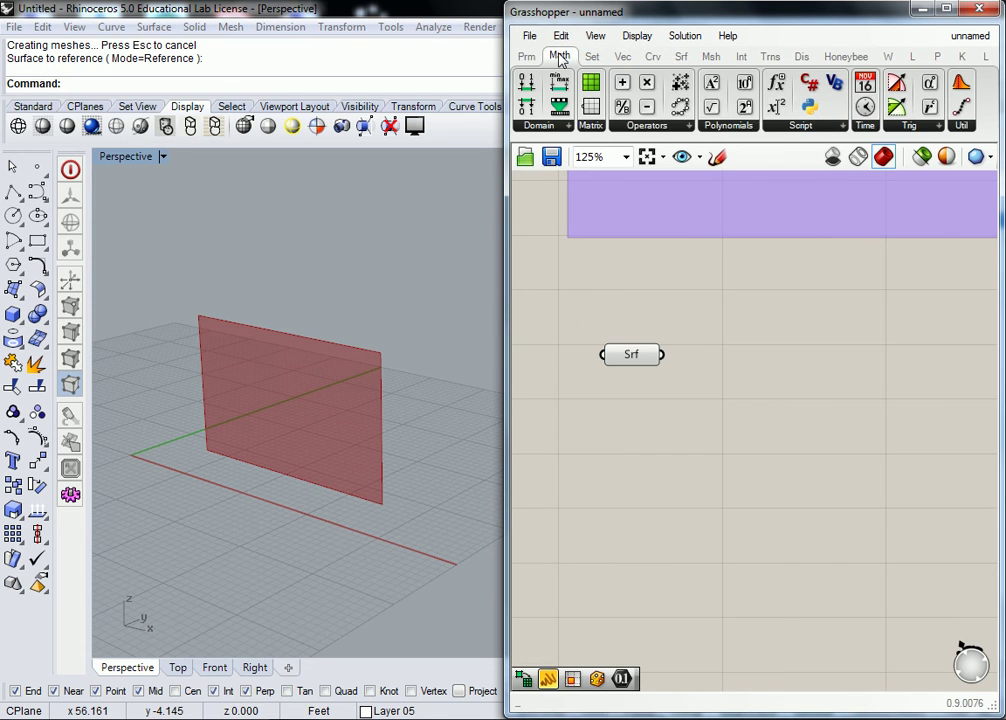
left_click(569, 128)
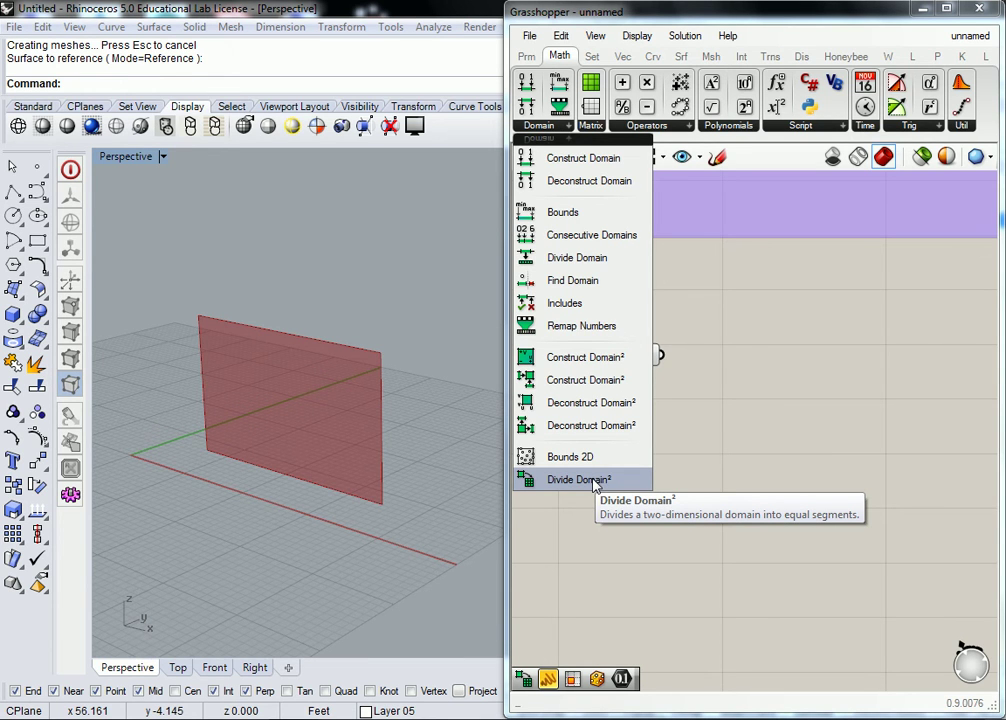
left_click_drag(593, 484, 721, 421)
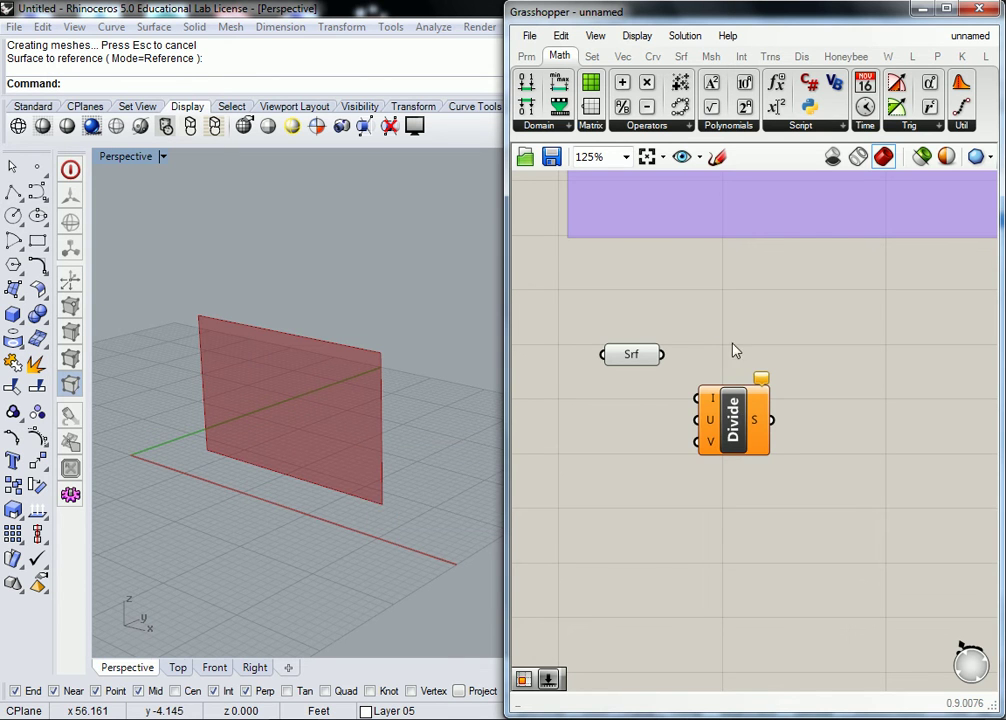
- Put the Divide component in a group and label the group "Math > Dom"
left_click(740, 400)
key("ctrl+g")
right_click(742, 383)
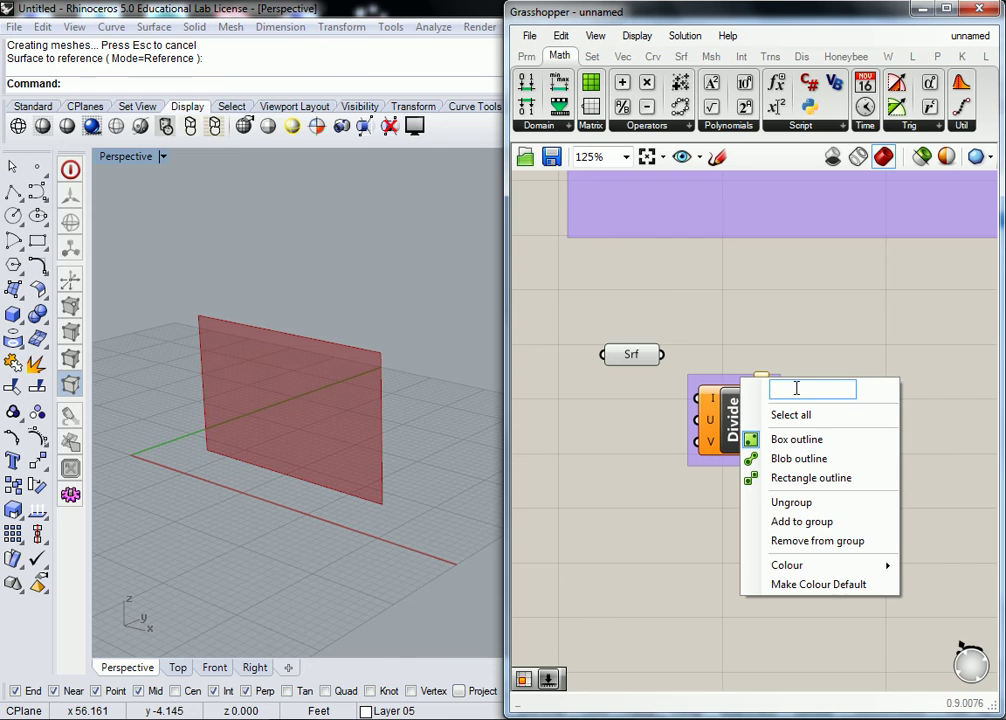
type("D")
key("BackSpace")
type("Math")
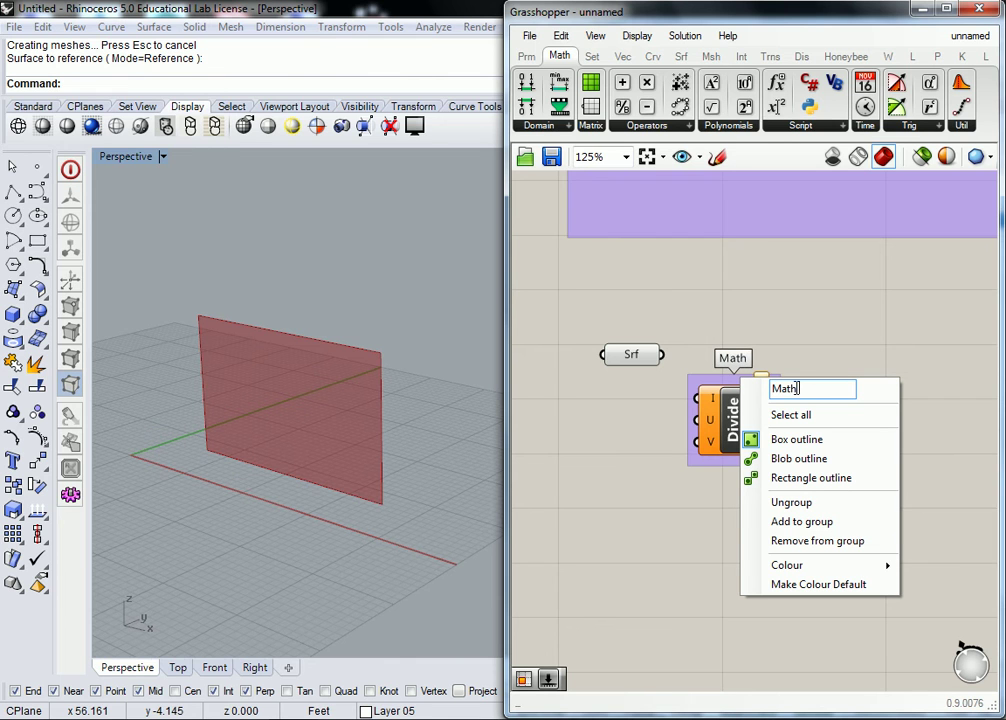
type(" > Dom")
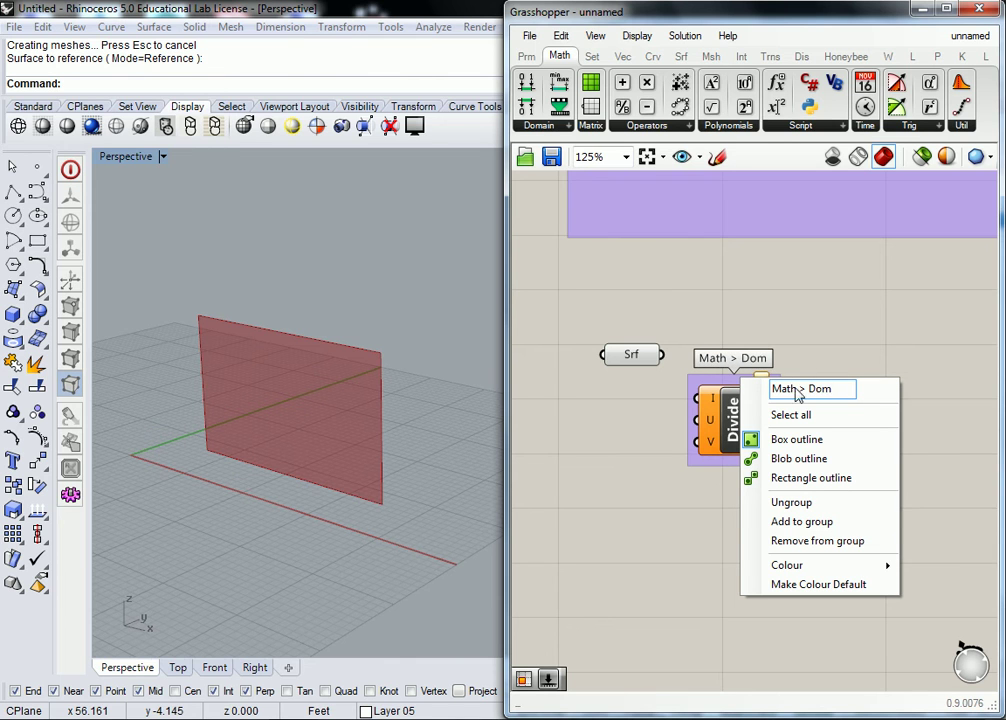
key("Return")
- Move the grouped Divide component a little lower on the canvas, clear of the Srf parameter
left_click_drag(717, 407, 725, 481)
left_click(740, 405)
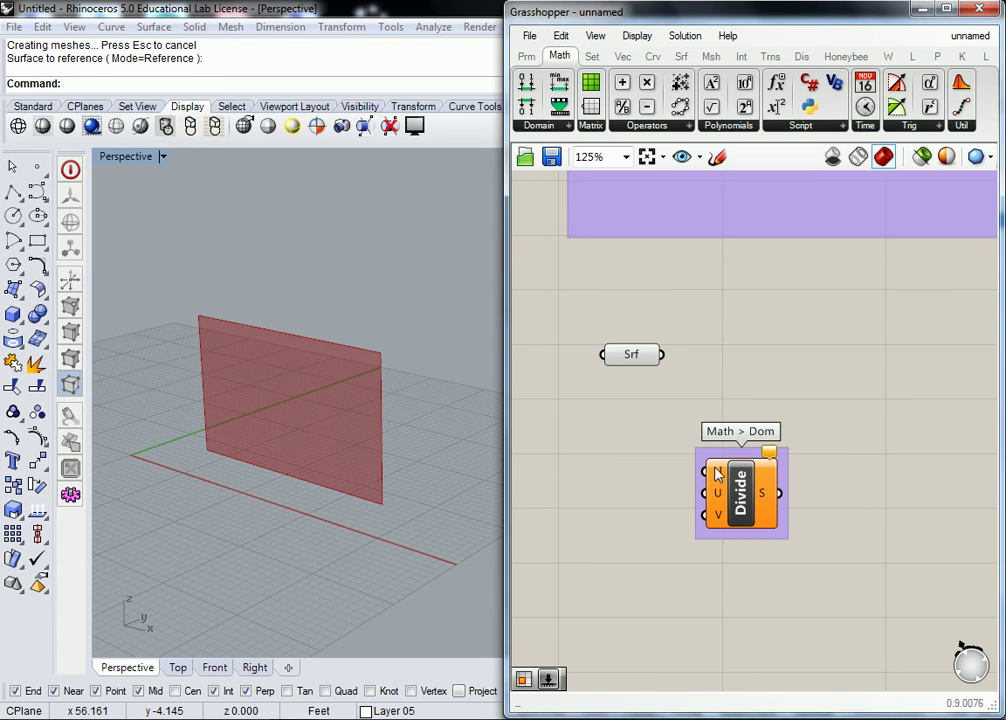
mouse_move(720, 497)
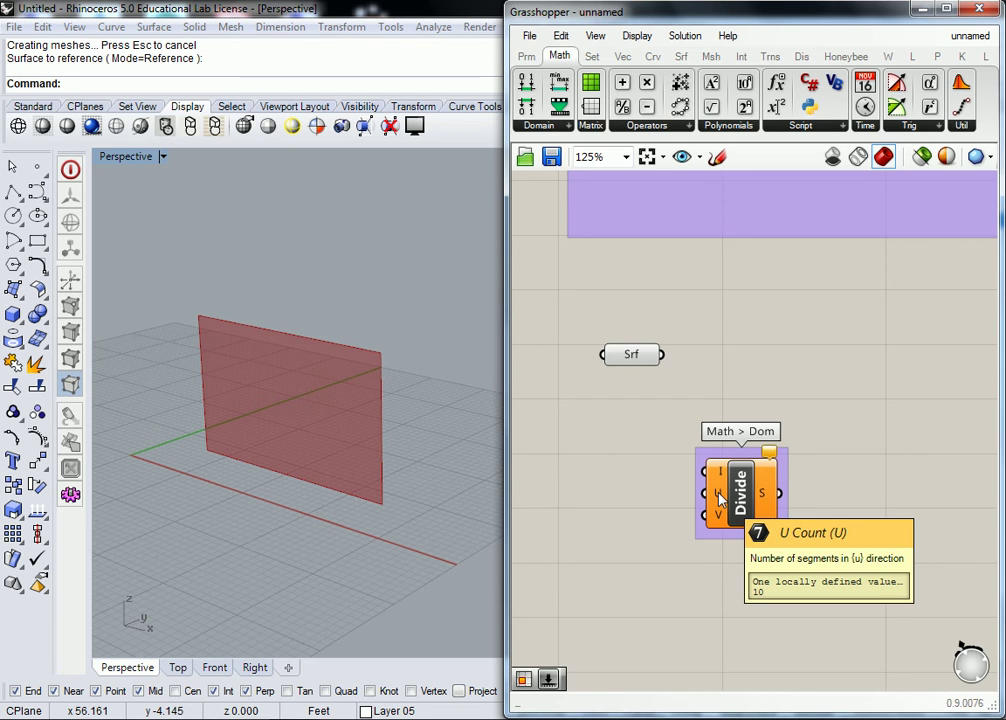
left_click_drag(757, 508, 769, 474)
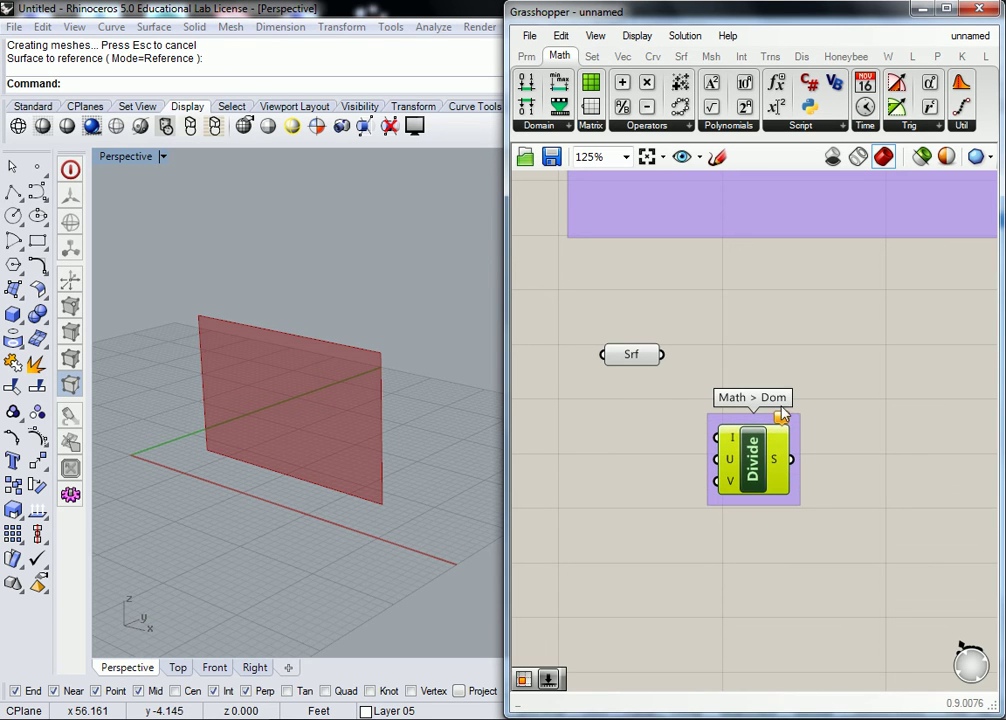
left_click(808, 370)
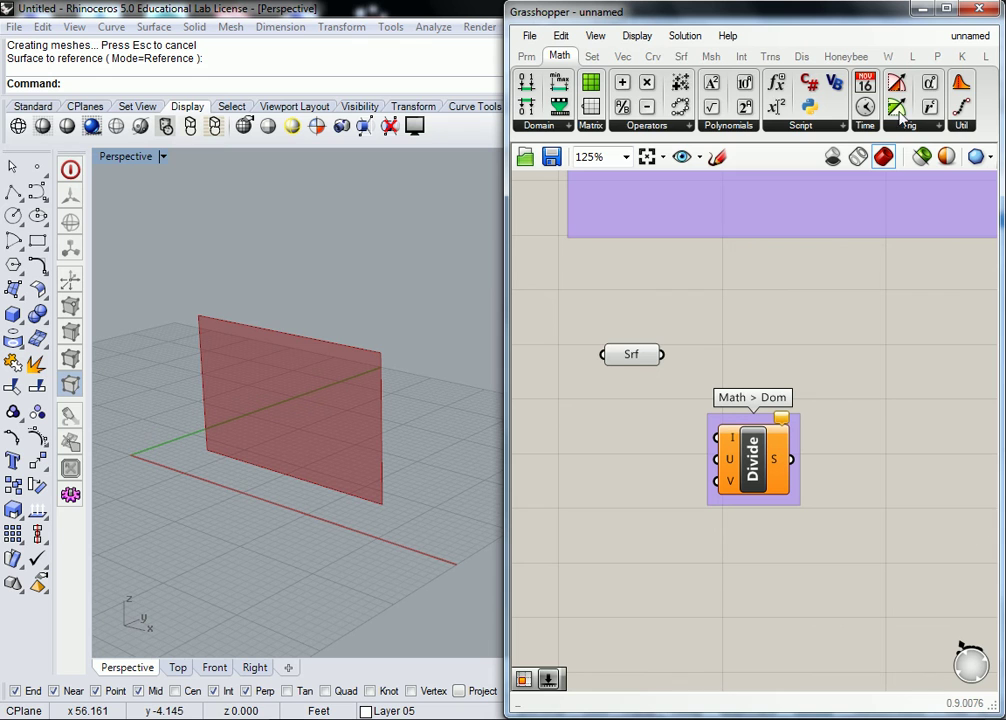
- Add an Isotrim (SubSrf) component to the canvas beyond the Divide component
left_click(681, 57)
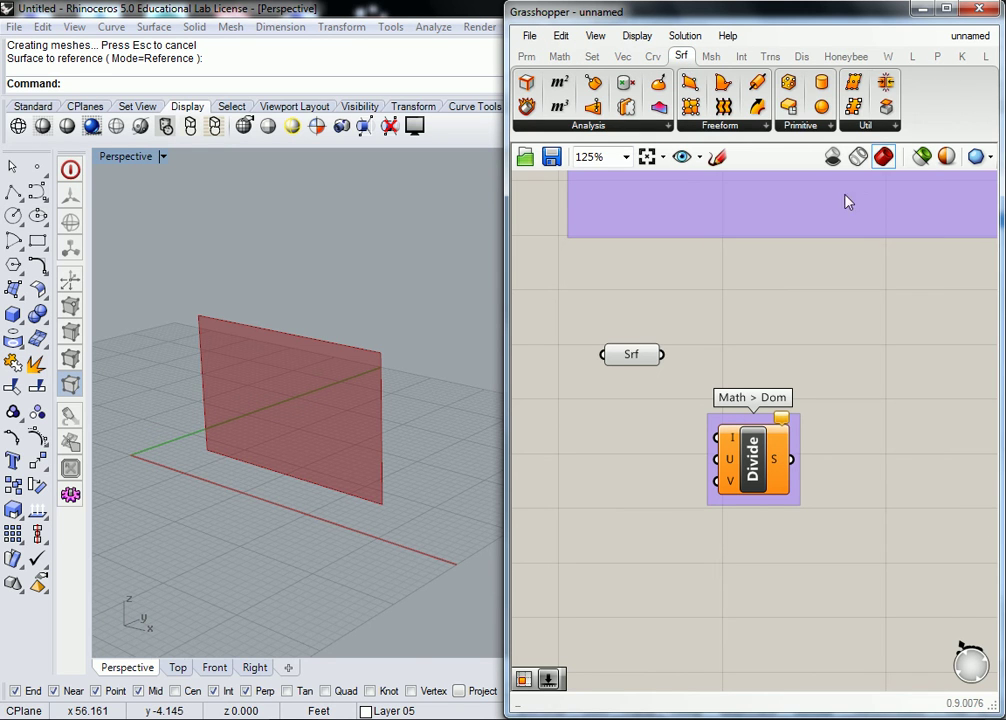
left_click(880, 128)
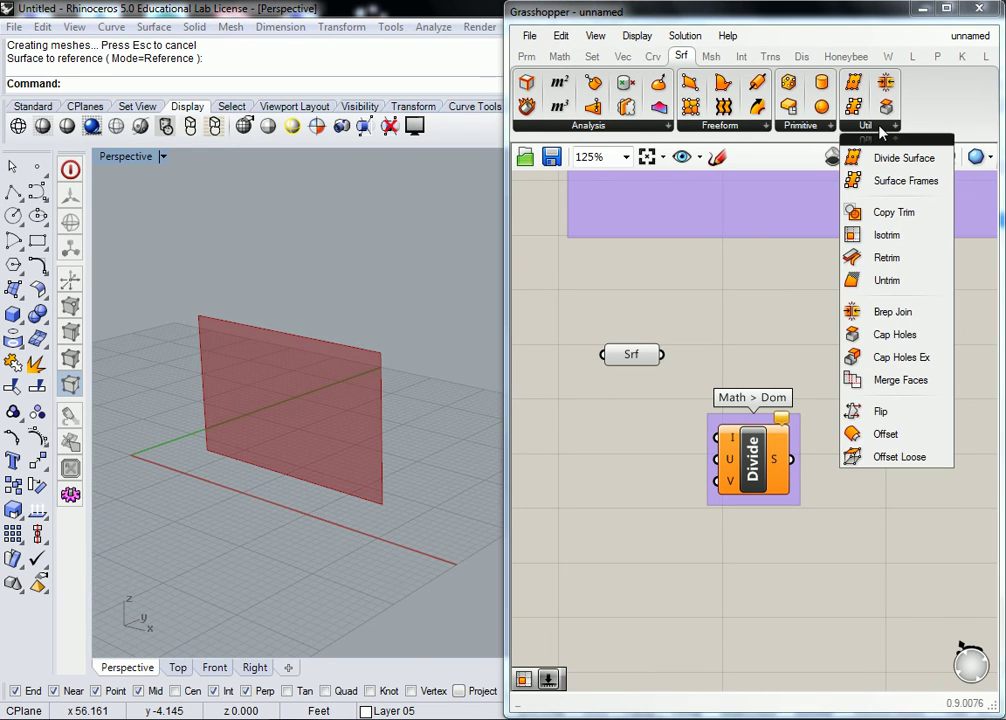
left_click(888, 238)
left_click(885, 372)
left_click(860, 337)
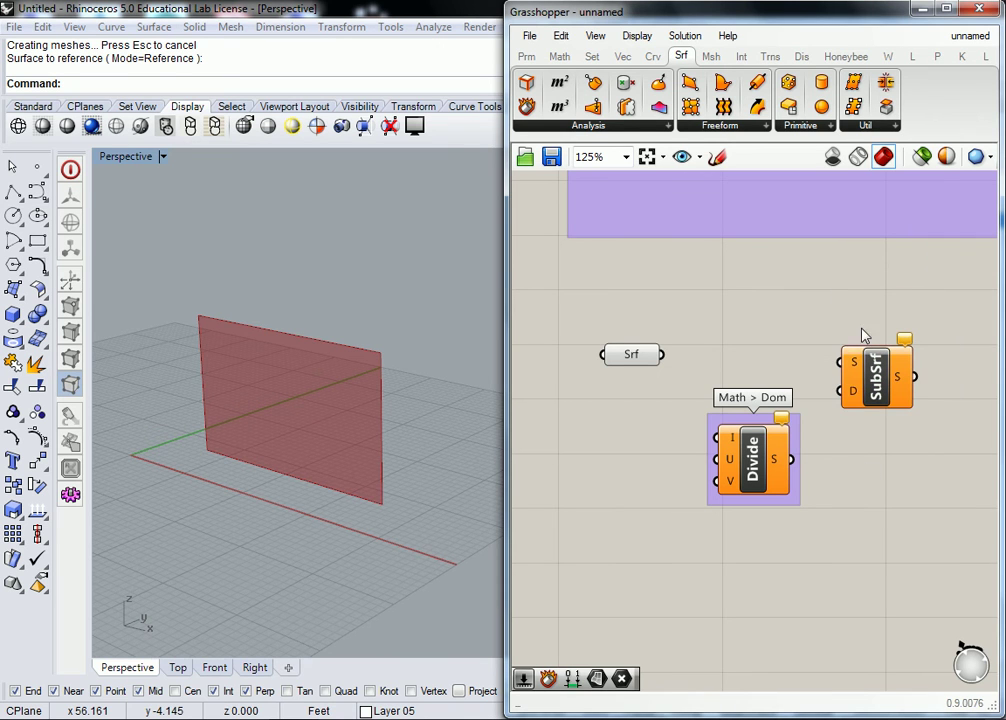
mouse_move(897, 398)
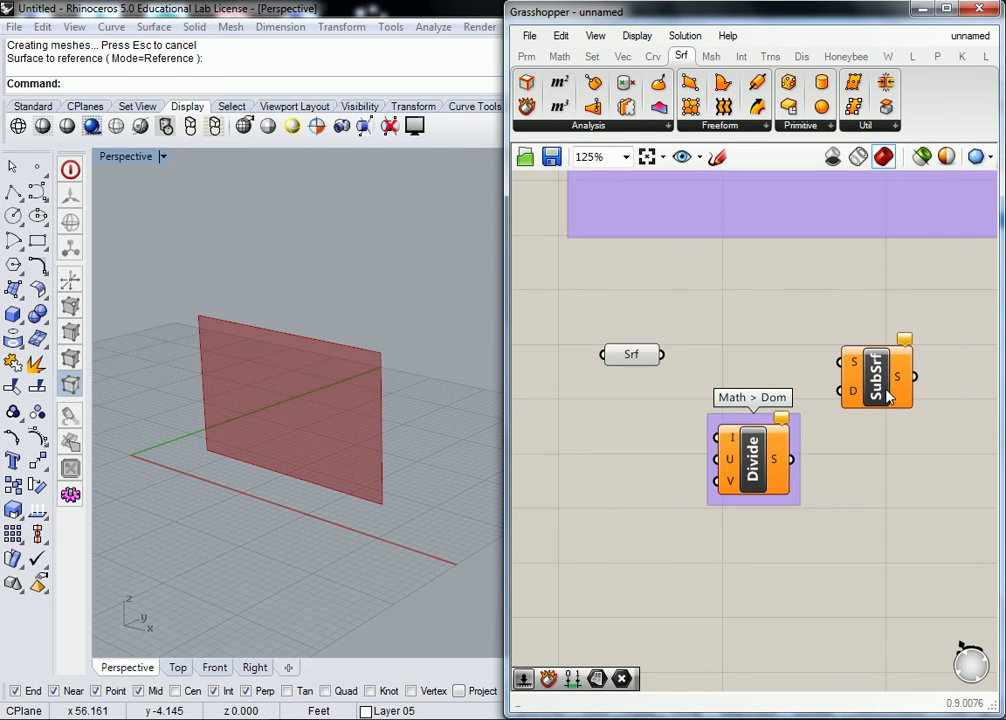
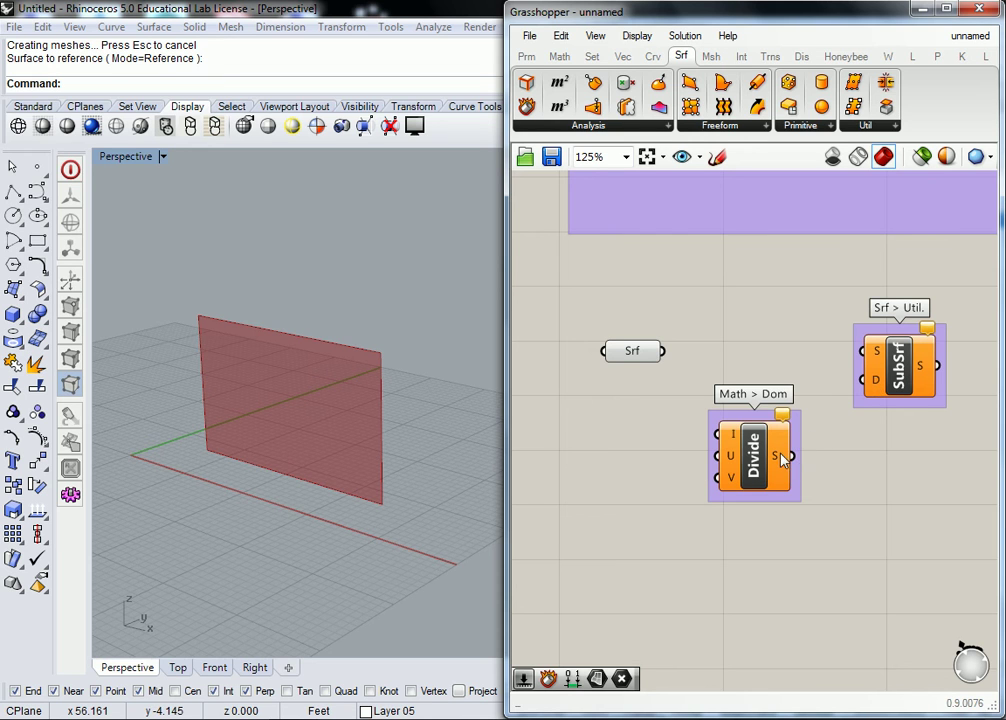
- Wire Divide's segments output S to SubSrf's domain input D, and the Srf parameter to Divide's domain input I
left_click_drag(783, 459, 864, 380)
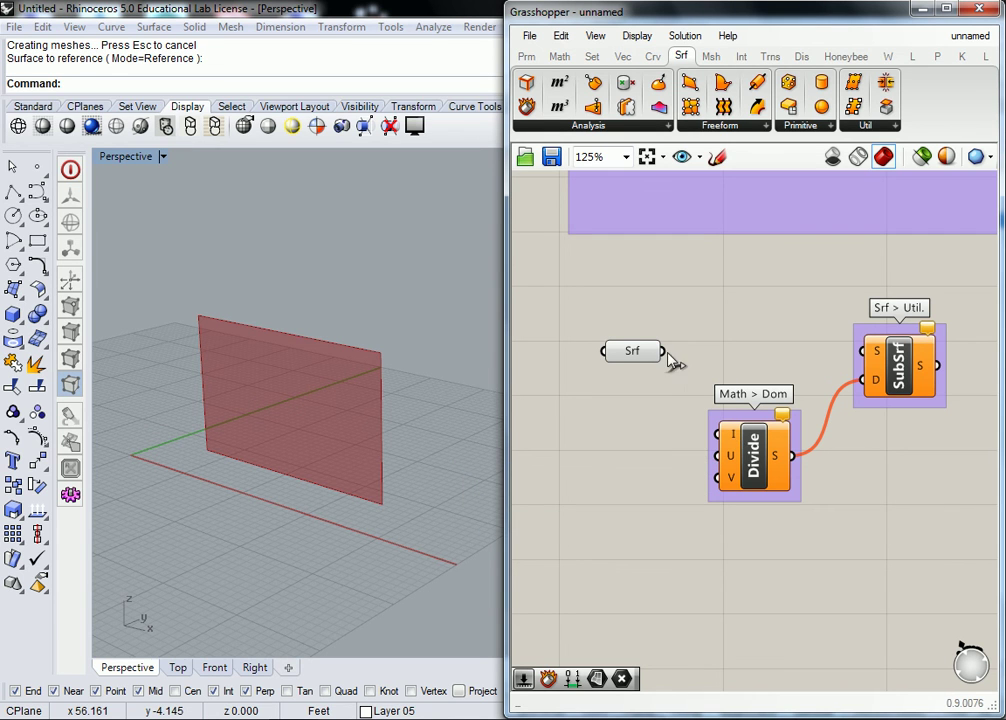
left_click_drag(662, 351, 706, 445)
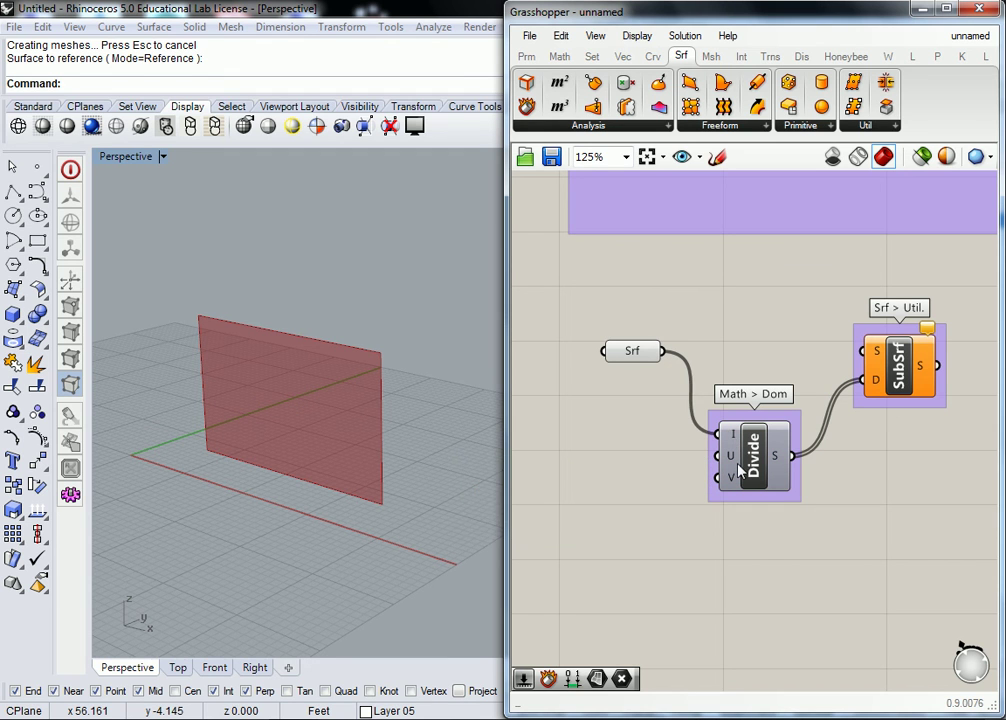
mouse_move(738, 462)
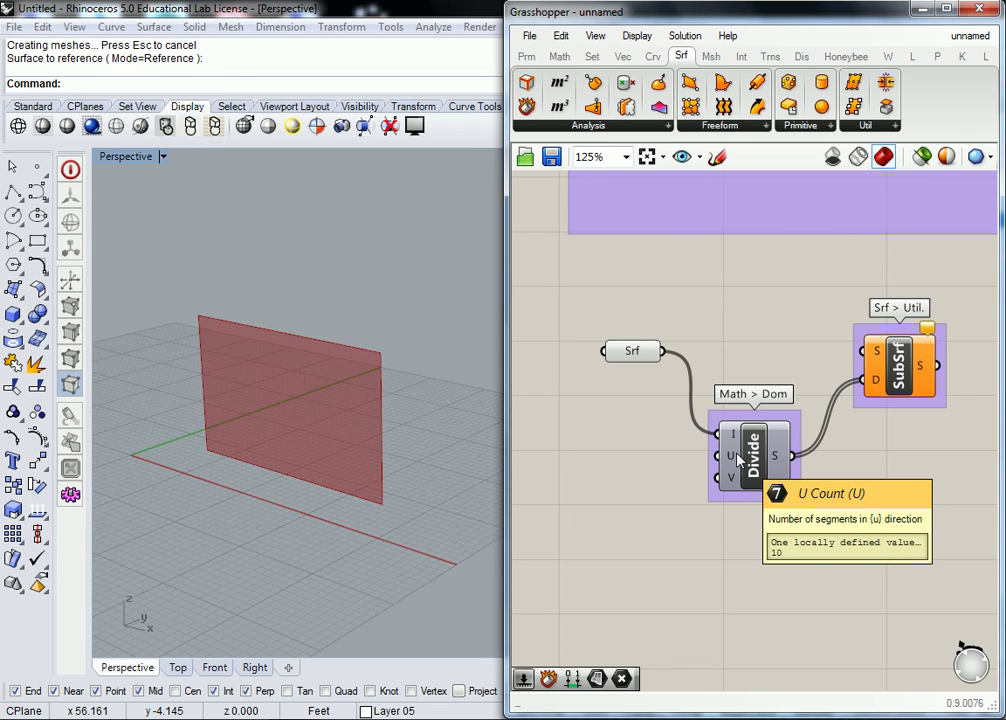
mouse_move(731, 485)
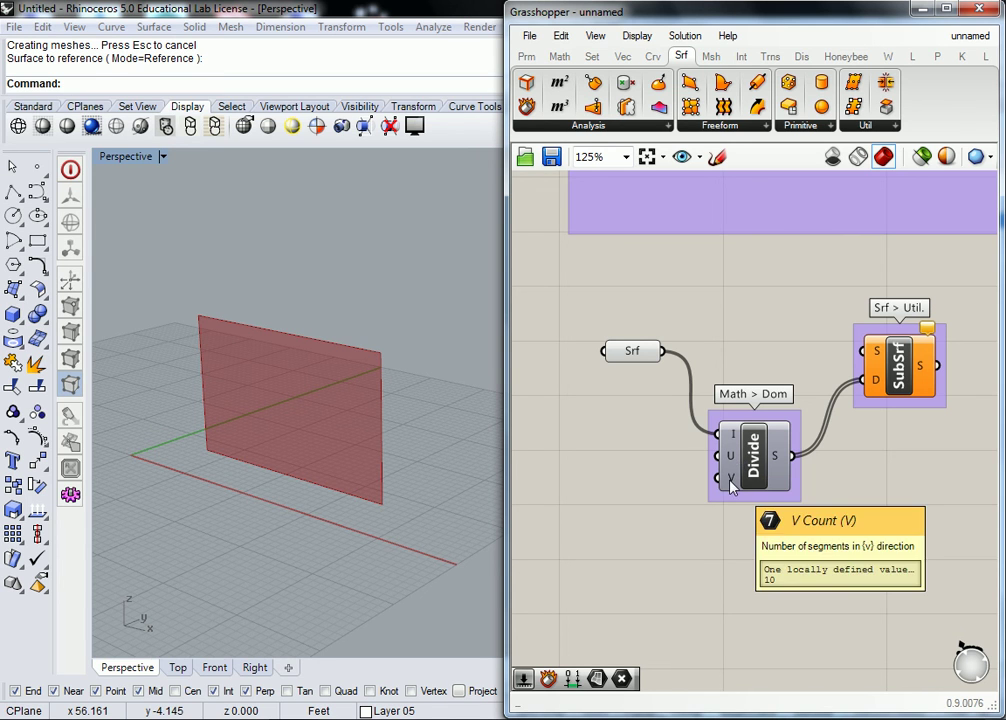
- Connect the Srf parameter to SubSrf's base surface input S and inspect the subdivided surface in the Perspective view
right_click_drag(770, 348, 703, 358)
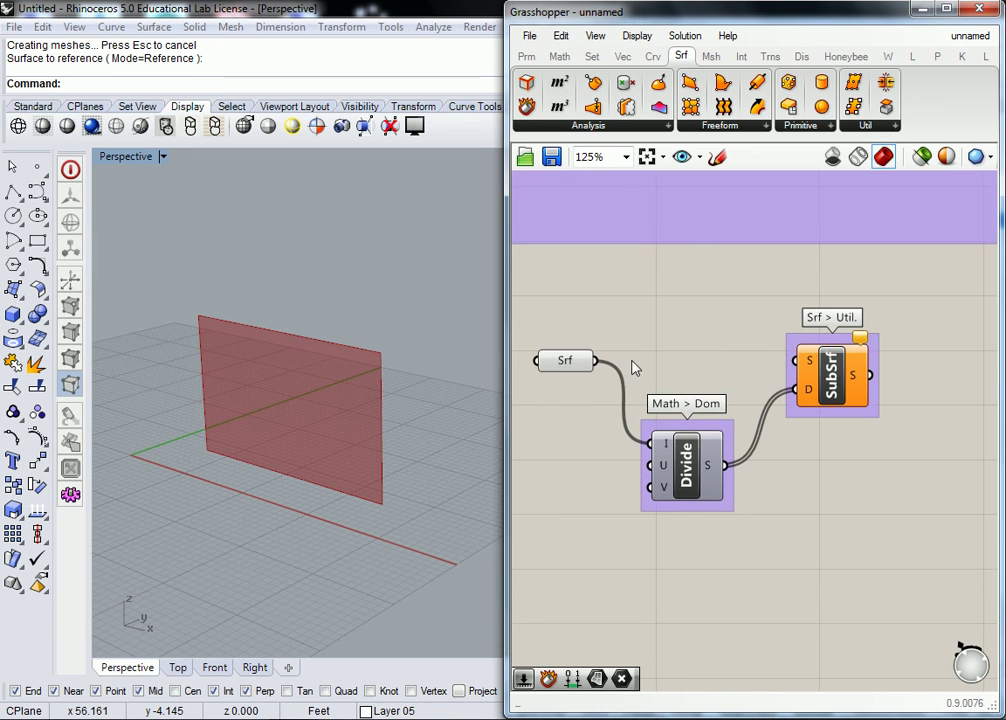
mouse_move(811, 365)
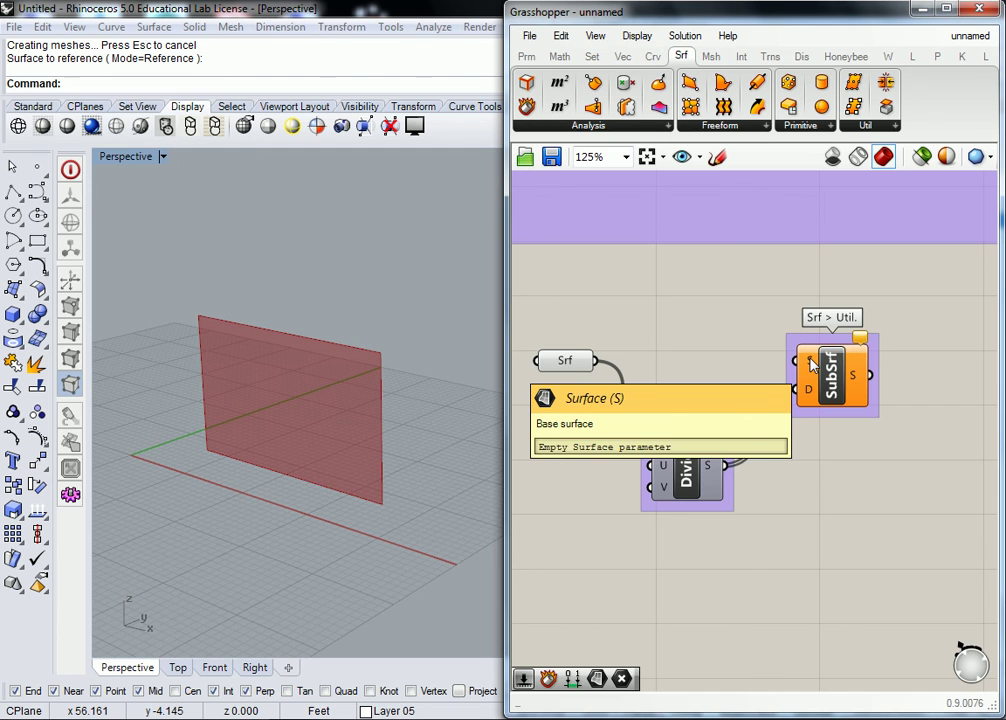
left_click_drag(595, 360, 797, 361)
right_click_drag(418, 377, 330, 373)
scroll(294, 404, "up", 3)
scroll(301, 413, "down", 3)
mouse_move(301, 413)
right_mouse_down()
mouse_move(328, 359)
mouse_move(315, 403)
right_mouse_up()
- Turn off the preview of the Srf parameter and examine the subdivided grid in the Perspective view
left_click_drag(572, 329, 560, 366)
right_click(565, 360)
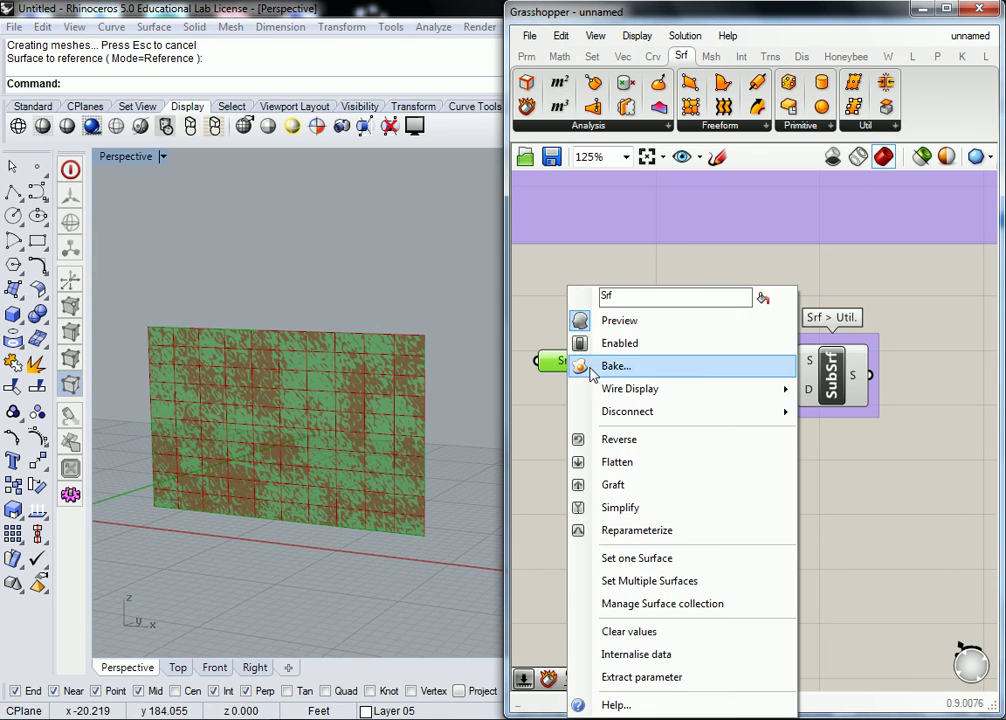
left_click(635, 321)
right_click_drag(380, 370, 427, 359)
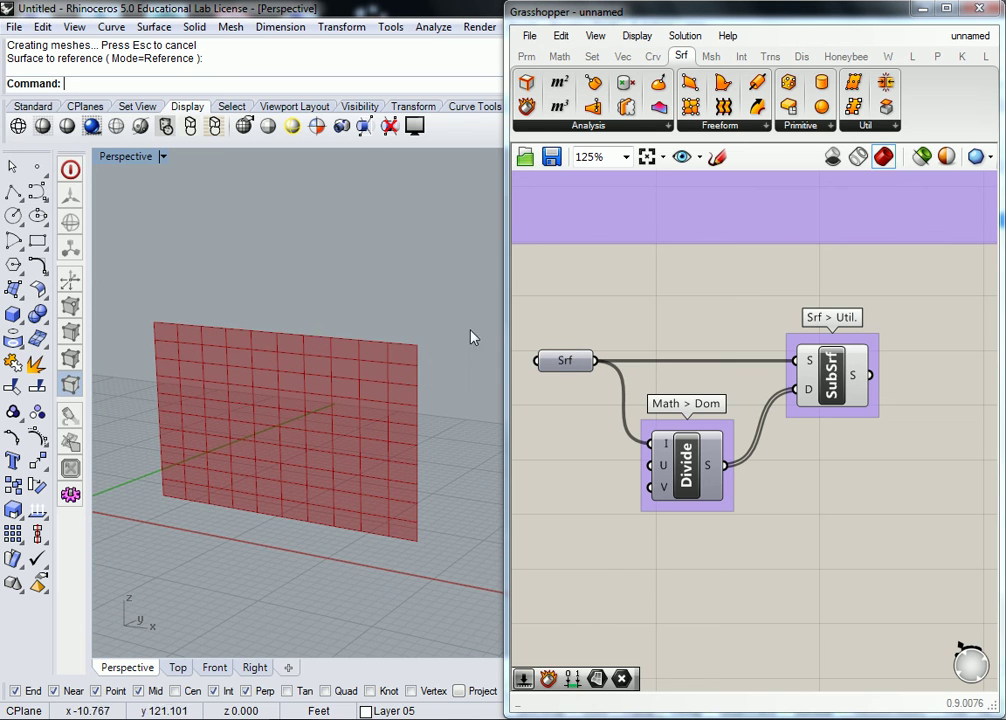
right_click_drag(434, 510, 348, 472)
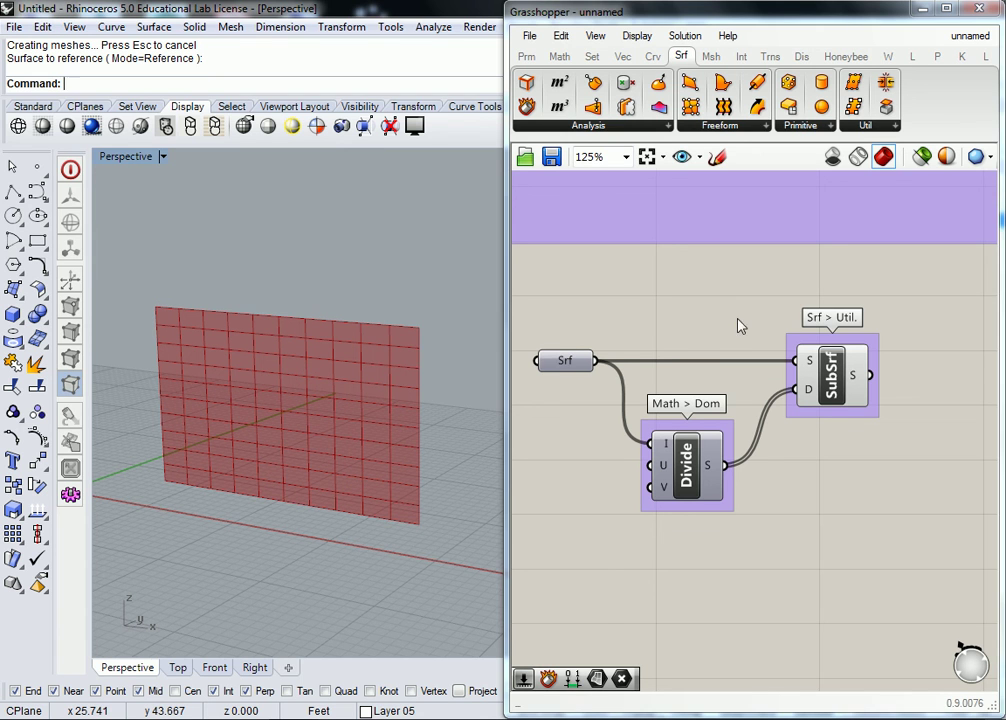
- Add a Deconstruct Brep component to the canvas just beyond the SubSrf component
right_click_drag(723, 343, 676, 312)
right_click_drag(836, 376, 798, 380)
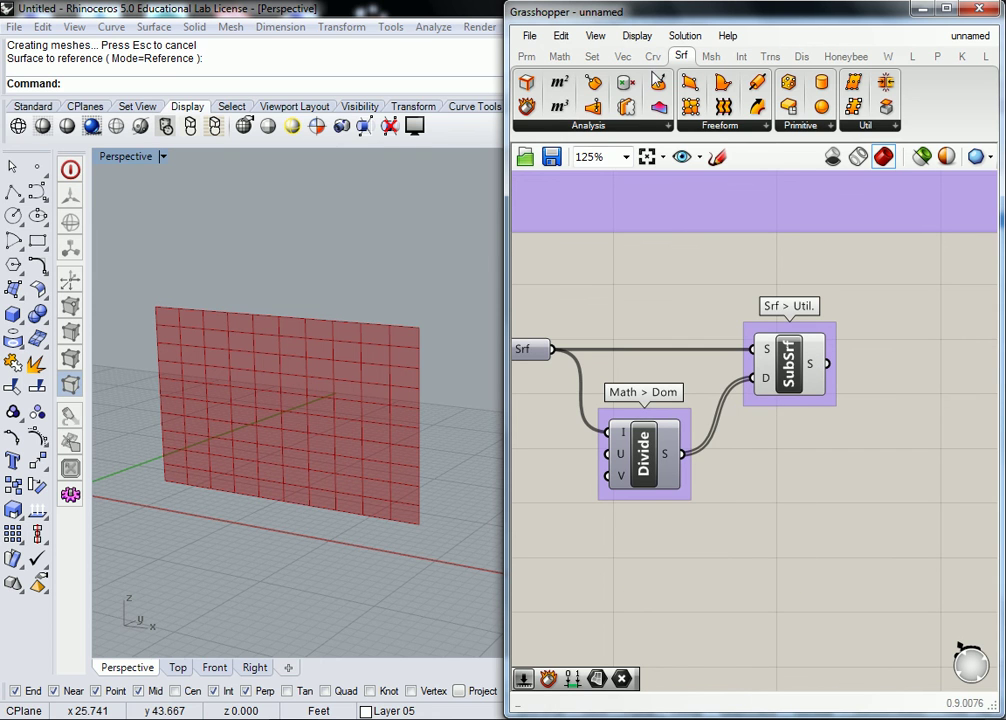
left_click(602, 126)
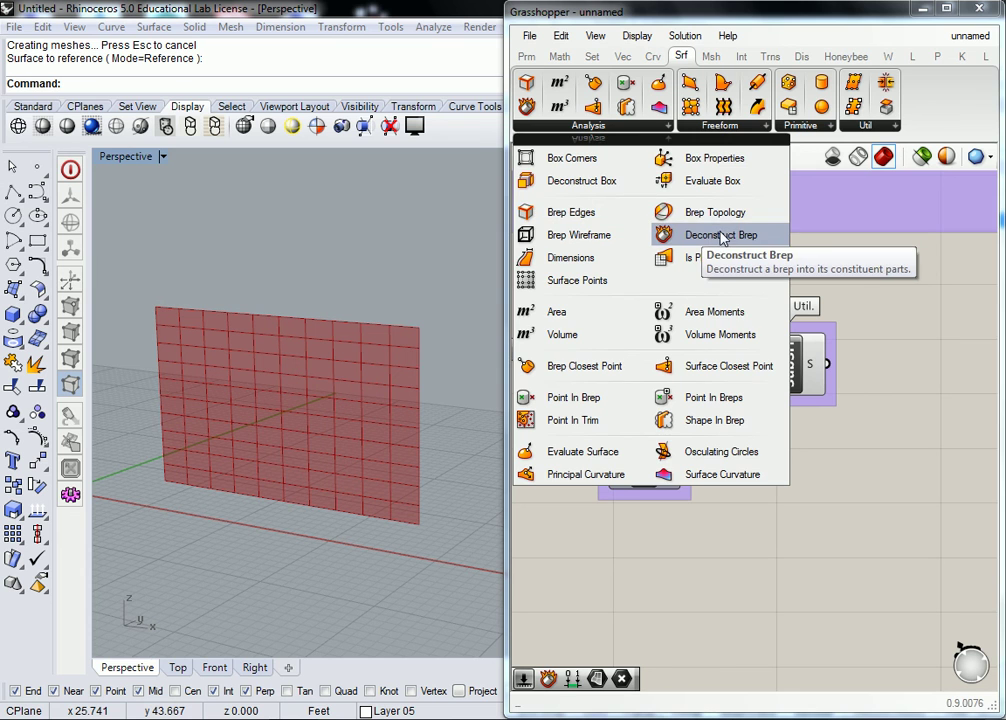
left_click_drag(665, 234, 720, 240)
left_click_drag(885, 365, 893, 366)
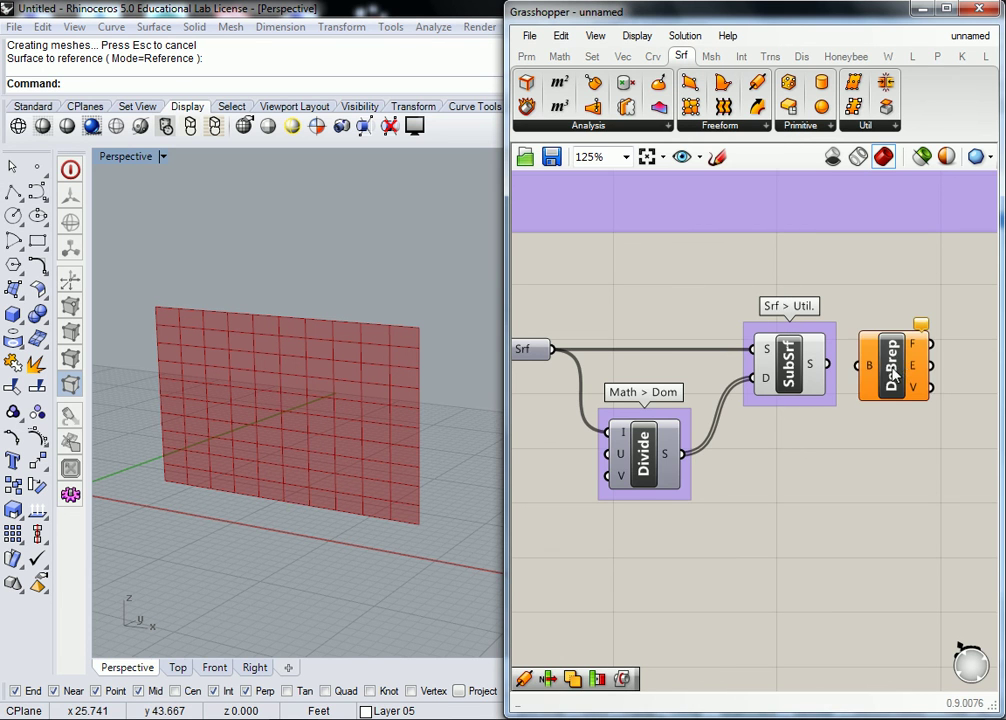
- Group the Deconstruct Brep component and label the group "Srf > Analysis"
right_click(897, 342)
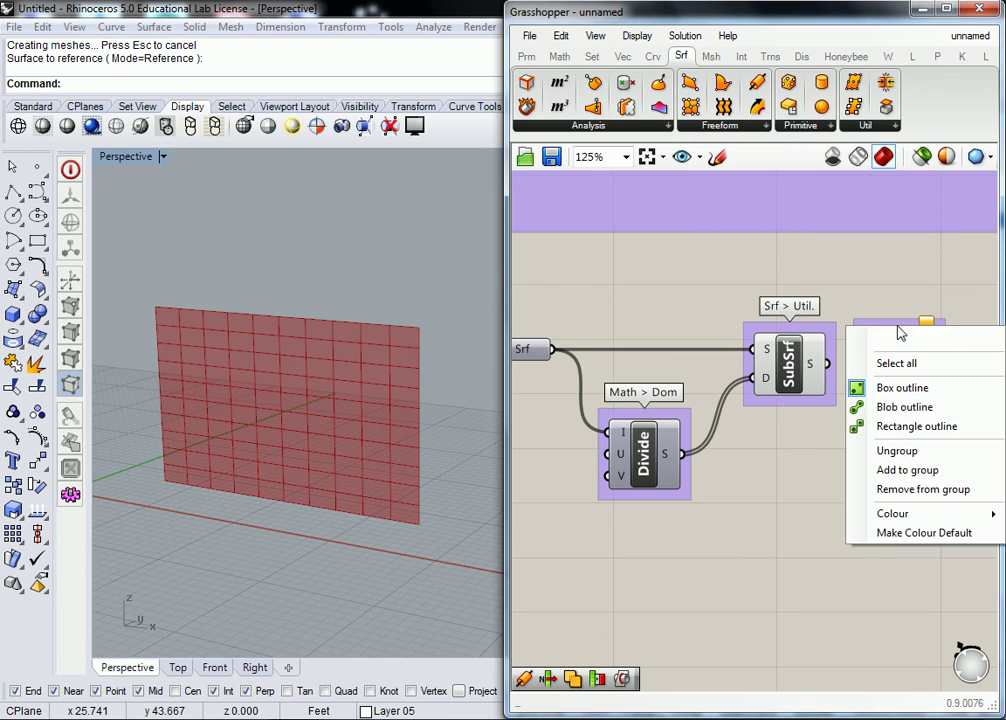
type("Srf > AN")
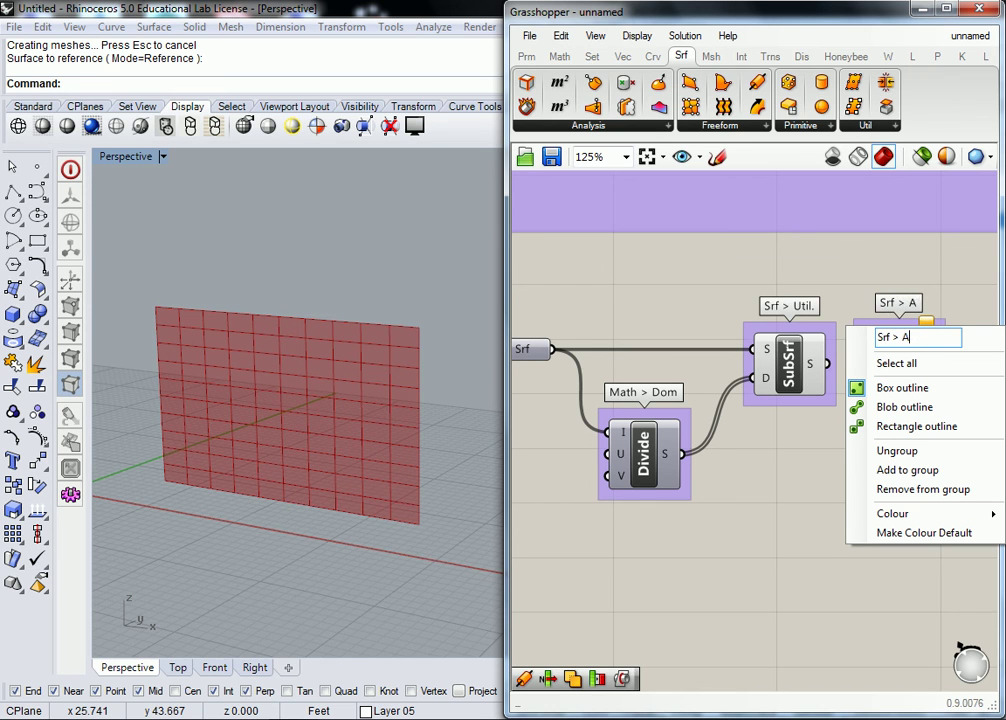
key("BackSpace")
key("BackSpace")
type("Analysis")
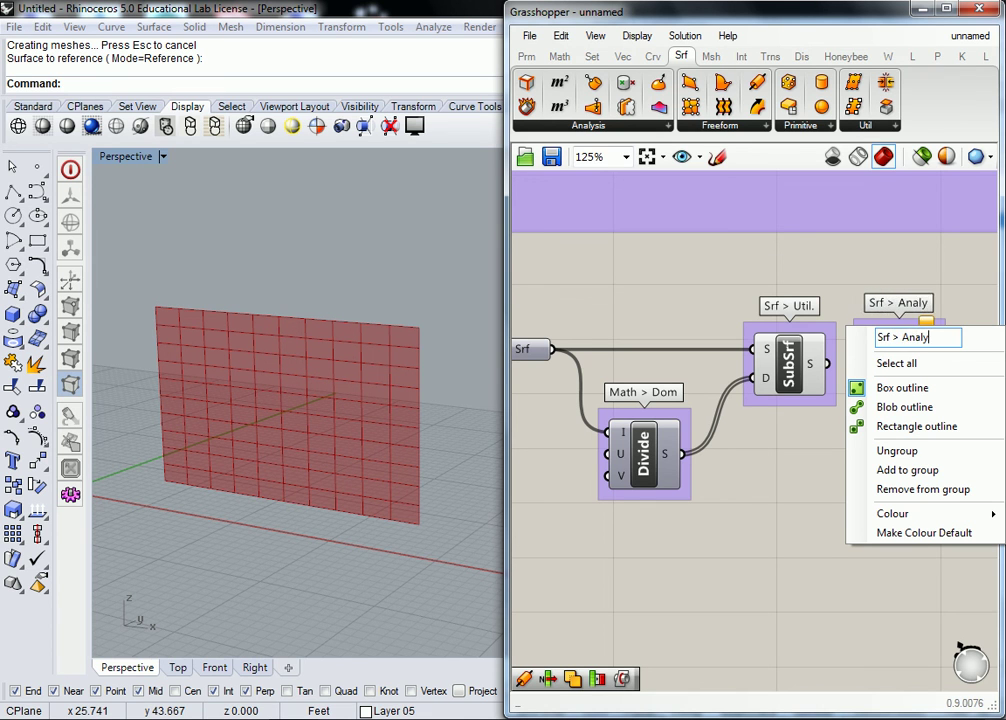
key("Return")
- Wire SubSrf's output S to Deconstruct Brep's input B and select the component to highlight its geometry
right_click_drag(884, 301, 784, 304)
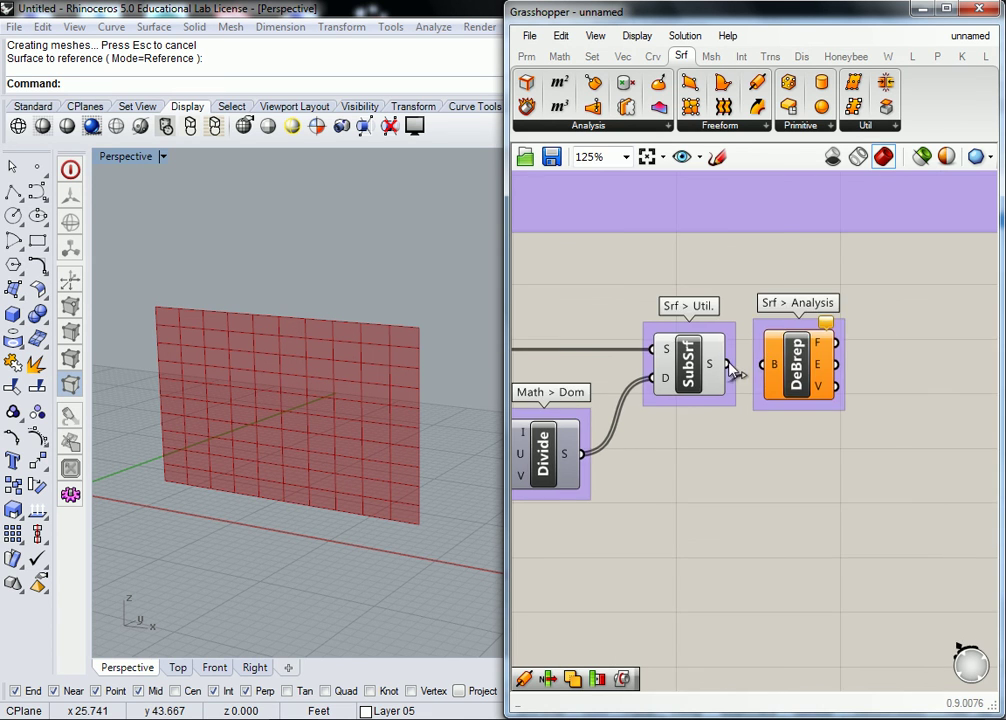
left_click_drag(727, 364, 762, 364)
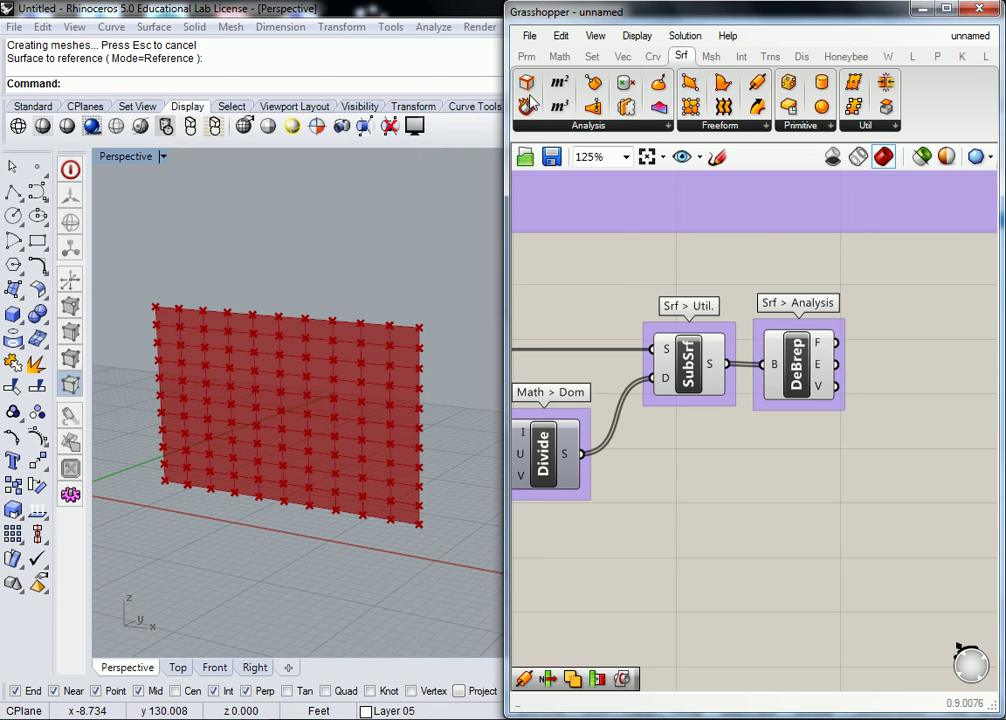
left_click_drag(811, 272, 800, 322)
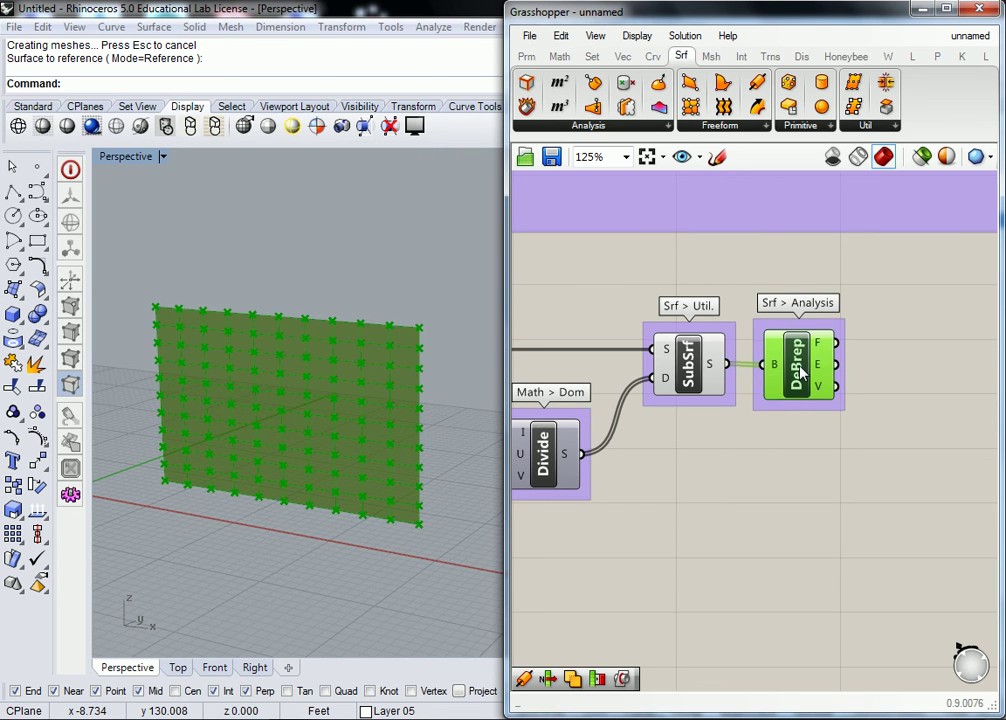
- Add a Point parameter beyond Deconstruct Brep and feed it from the component's vertices output V
left_click(527, 57)
left_click_drag(527, 81, 911, 390)
left_click_drag(836, 384, 879, 386)
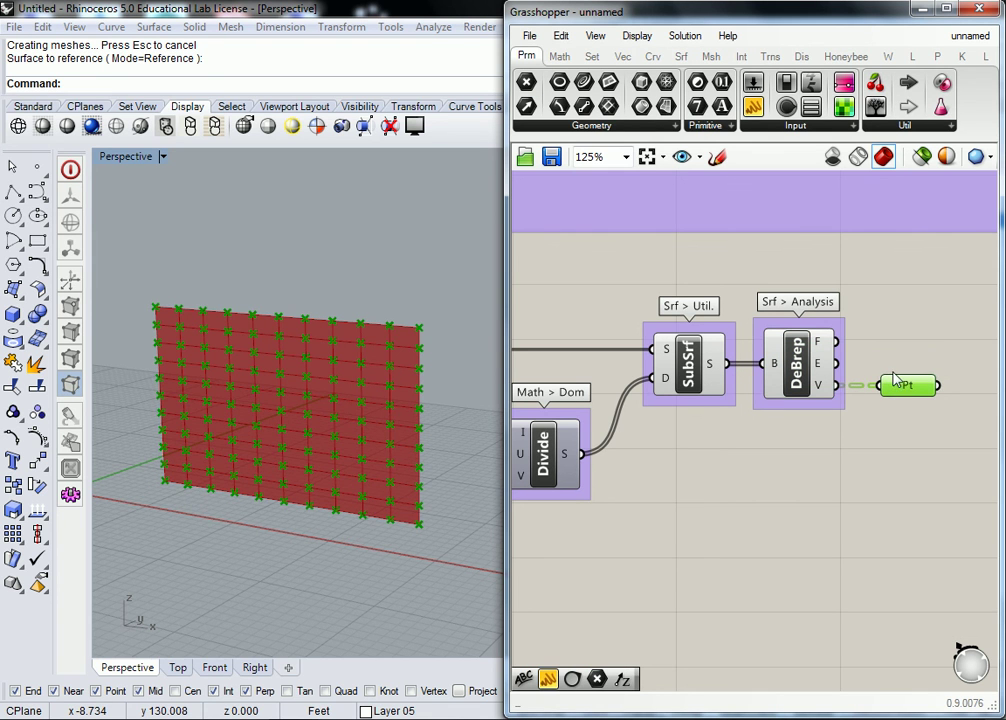
- Hide the preview of the SubSrf and Deconstruct Brep components, leaving only the Pt parameter's points displayed
left_click_drag(785, 263, 670, 372)
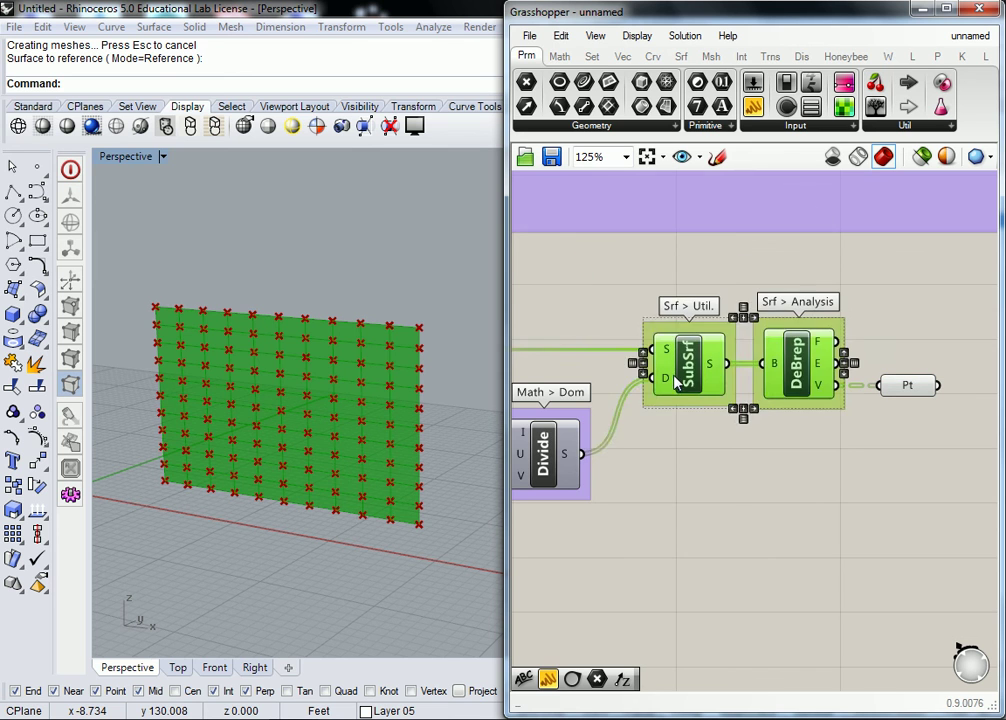
middle_click(670, 370)
left_click(703, 366)
left_click(757, 276)
right_click_drag(912, 342, 866, 341)
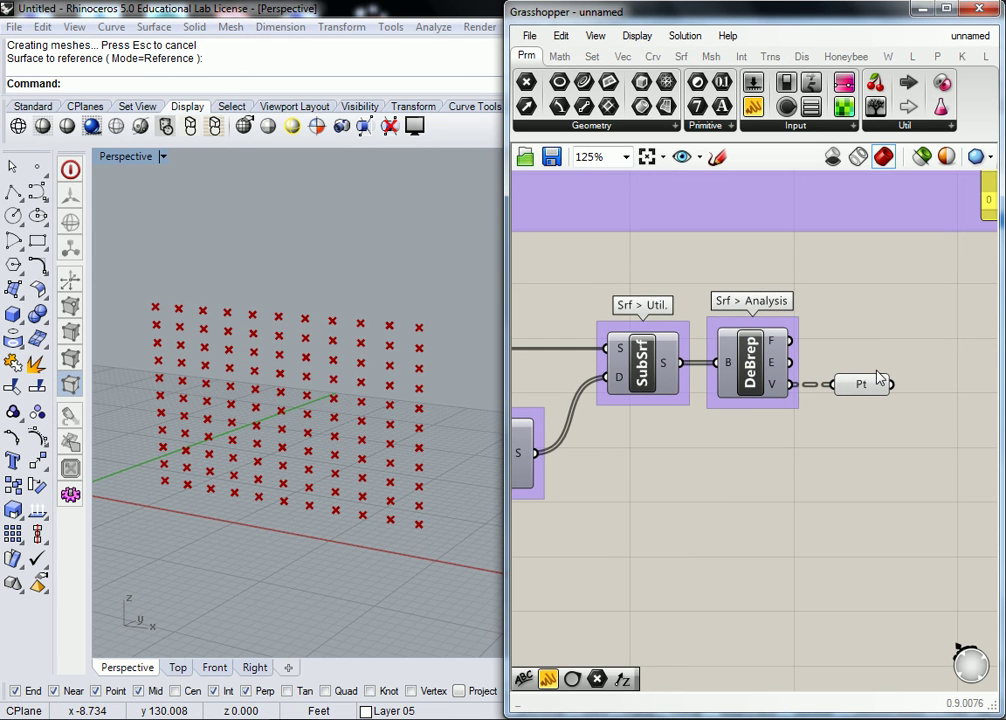
- Turn the preview of the Deconstruct Brep component back on
mouse_move(780, 393)
left_click(750, 365)
right_click(750, 365)
left_click(786, 400)
left_click(868, 340)
- Highlight Deconstruct Brep and the Pt parameter in turn to compare their geometry in the Perspective view
left_click(753, 378)
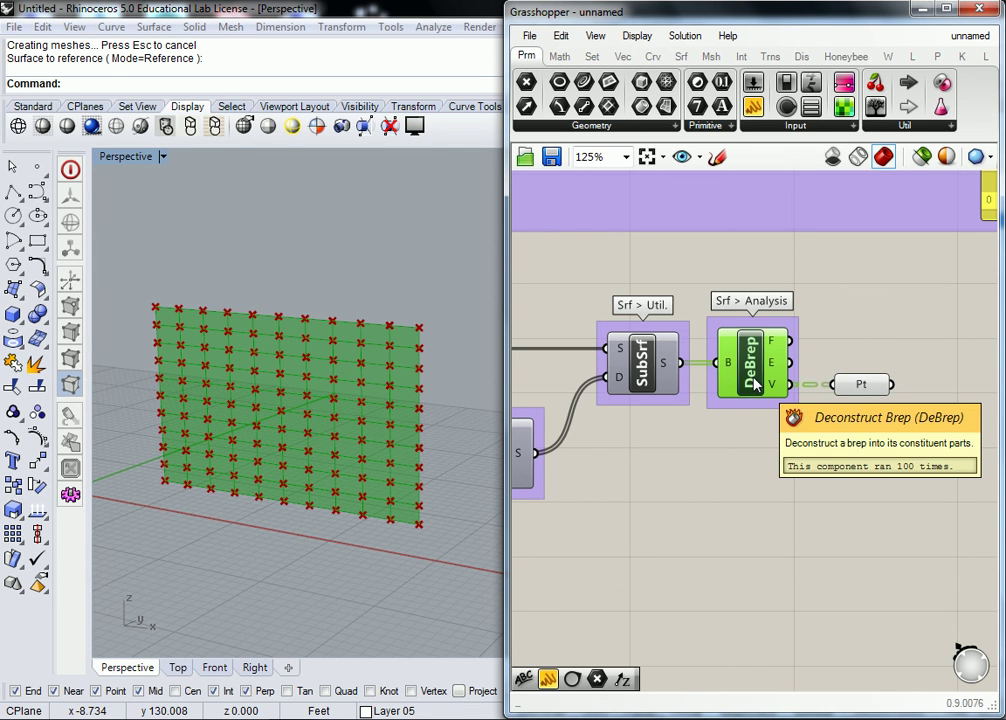
left_click(905, 337)
left_click(858, 385)
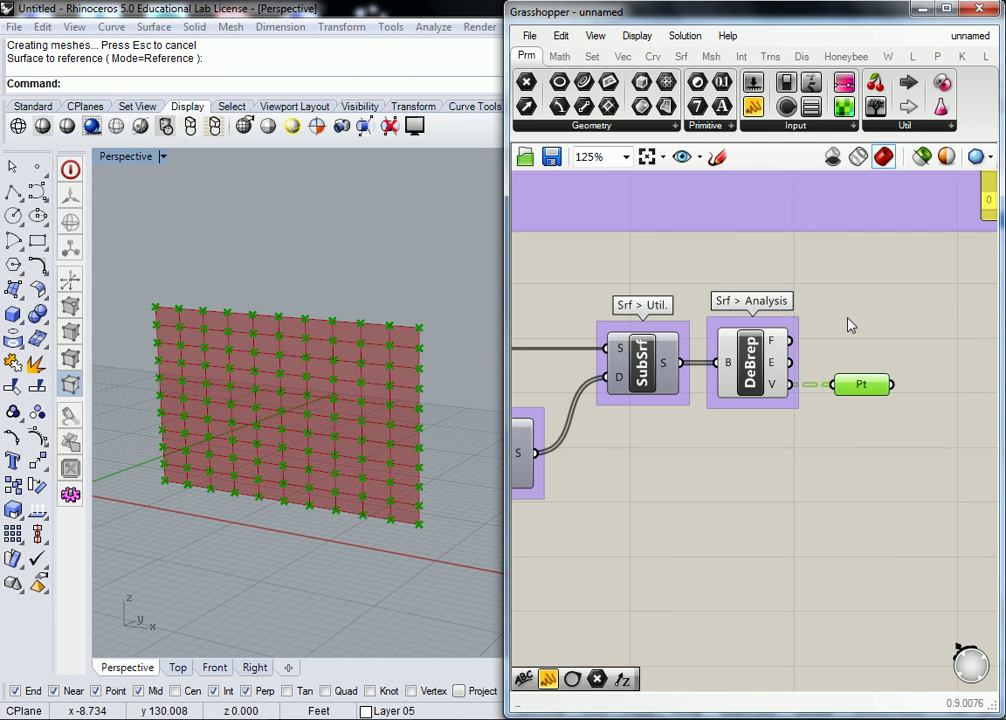
left_click(849, 345)
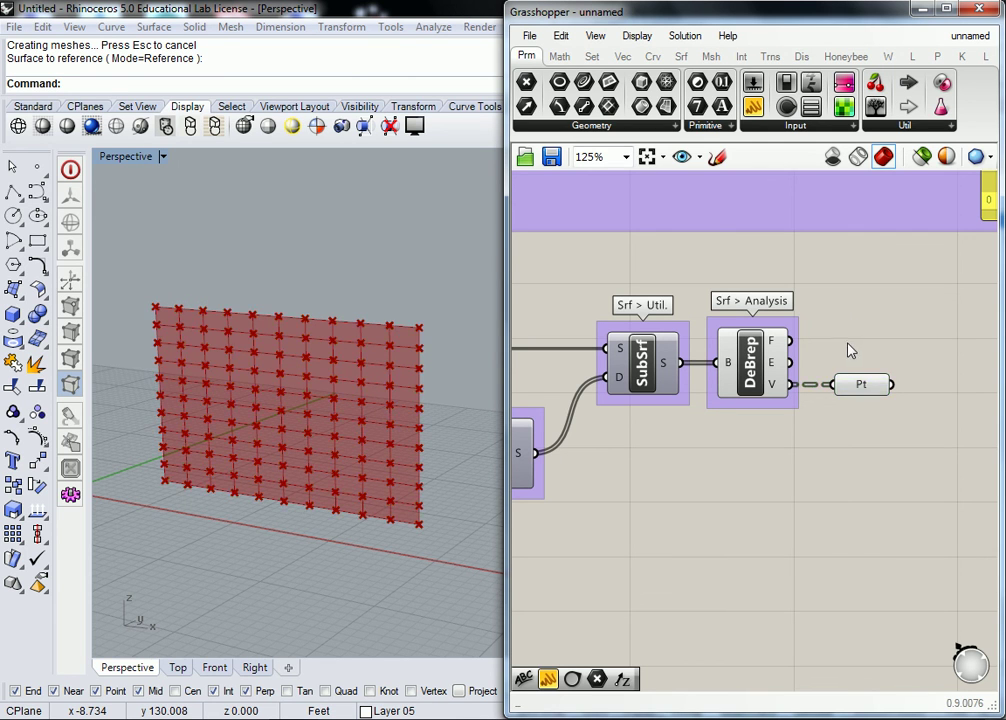
left_click(680, 60)
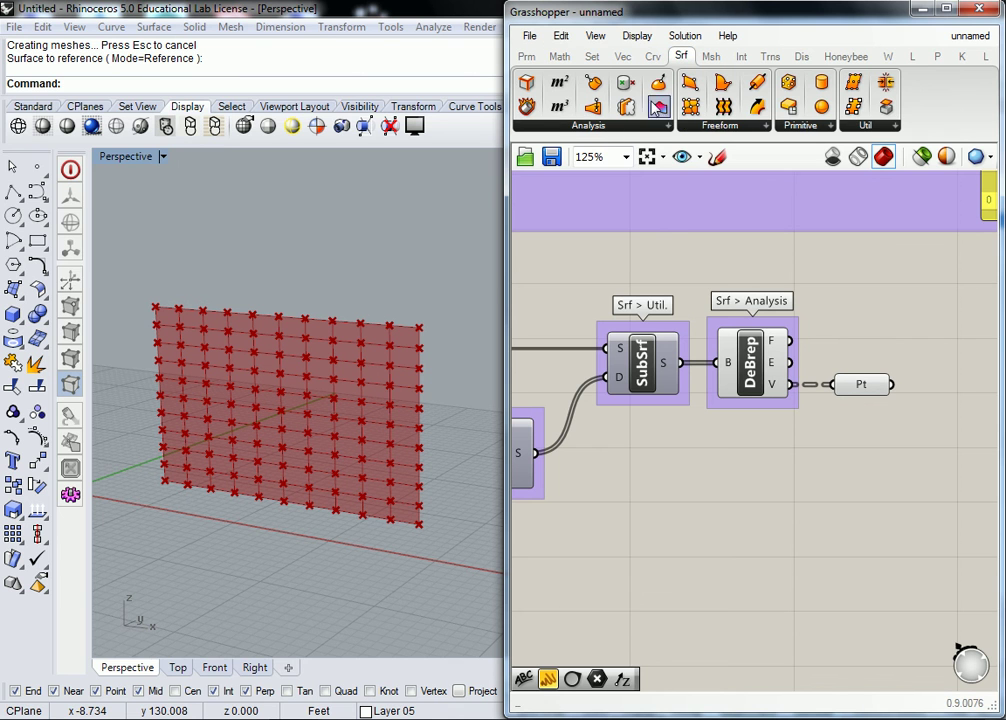
left_click(652, 127)
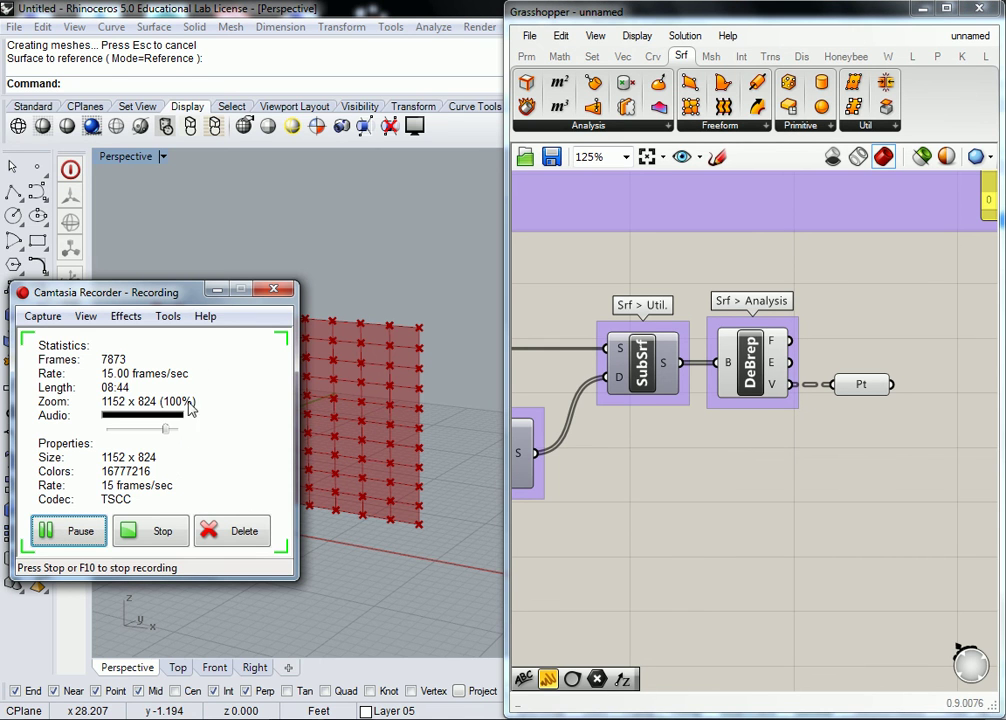
- Select the whole chain from the Srf parameter to the Pt parameter and move it lower, away from the large purple group
scroll(815, 289, "down", 2)
scroll(811, 285, "up", 1)
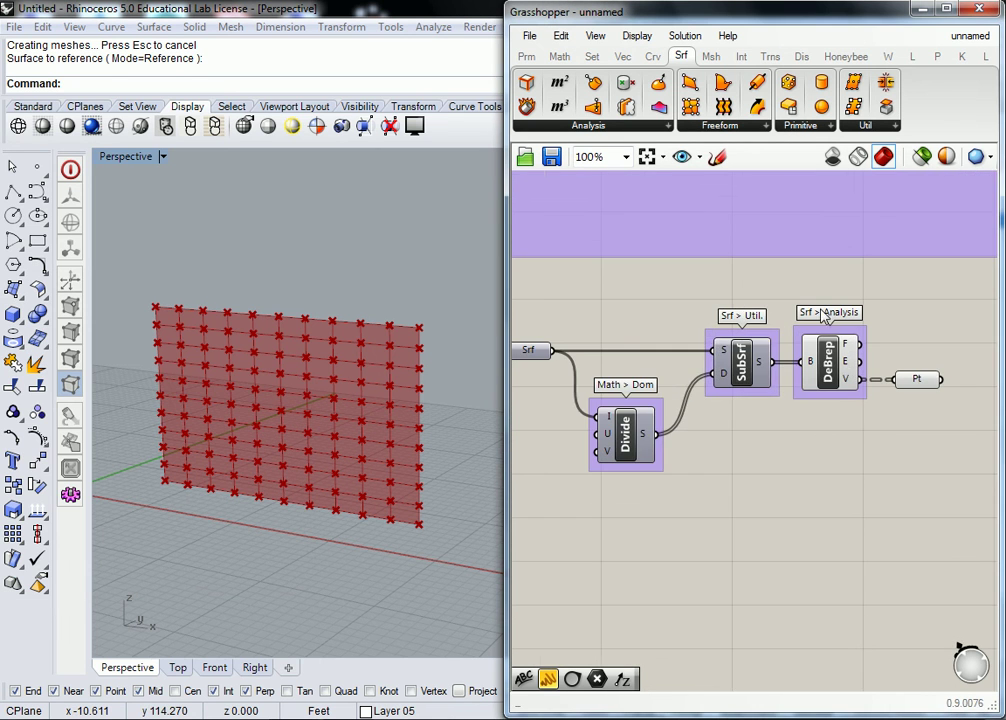
left_click_drag(972, 541, 528, 290)
right_click_drag(530, 292, 545, 370)
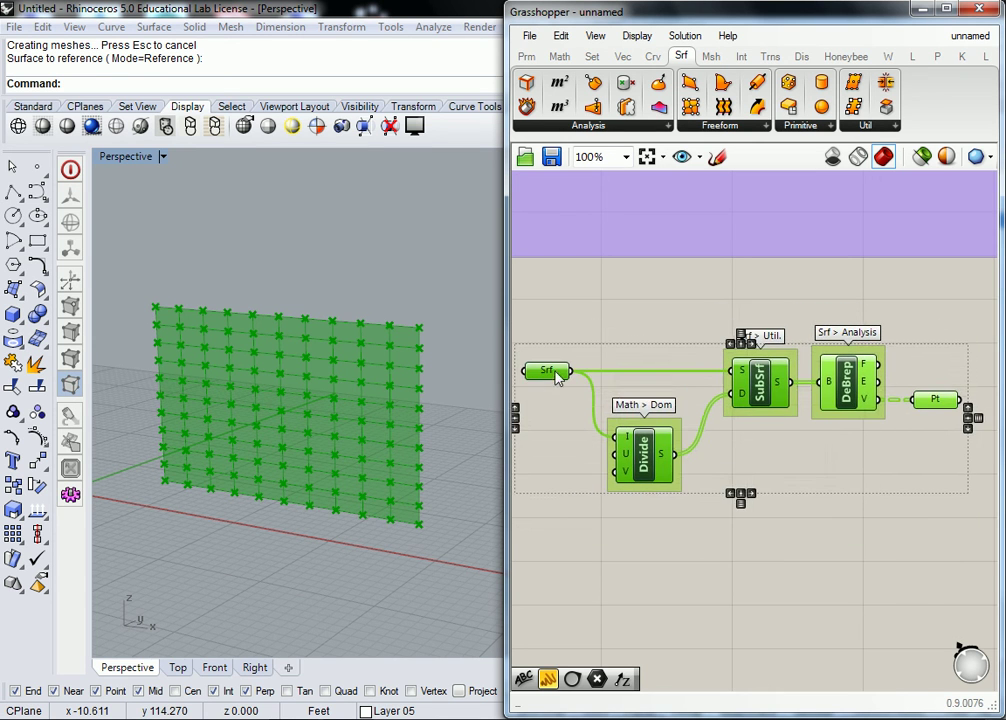
scroll(575, 365, "down", 2)
left_click_drag(692, 386, 722, 447)
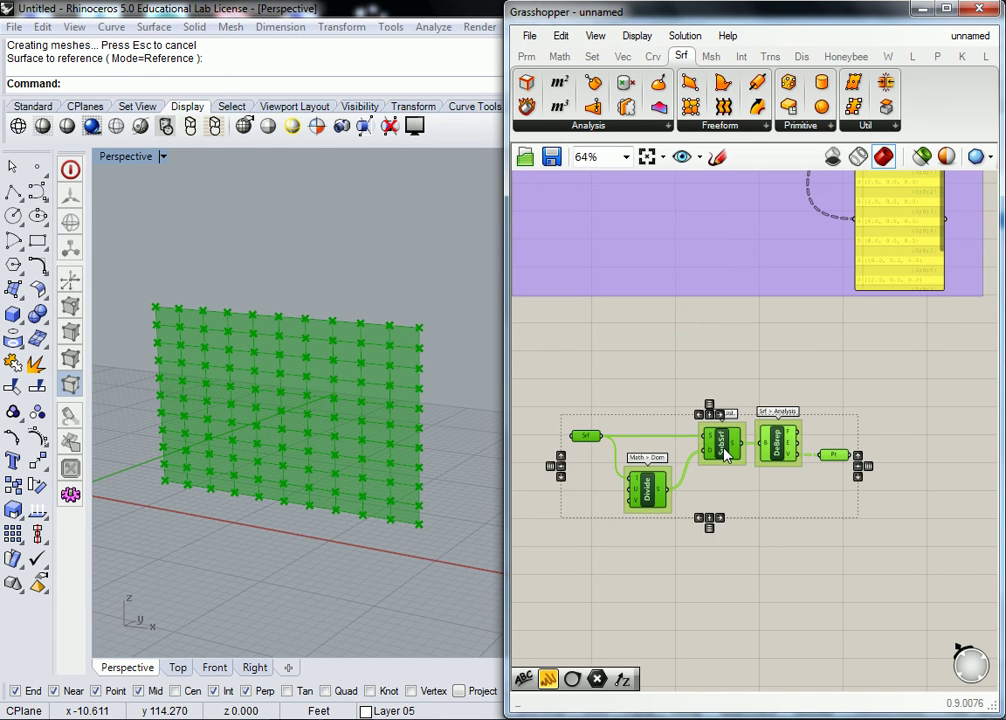
left_click(697, 383)
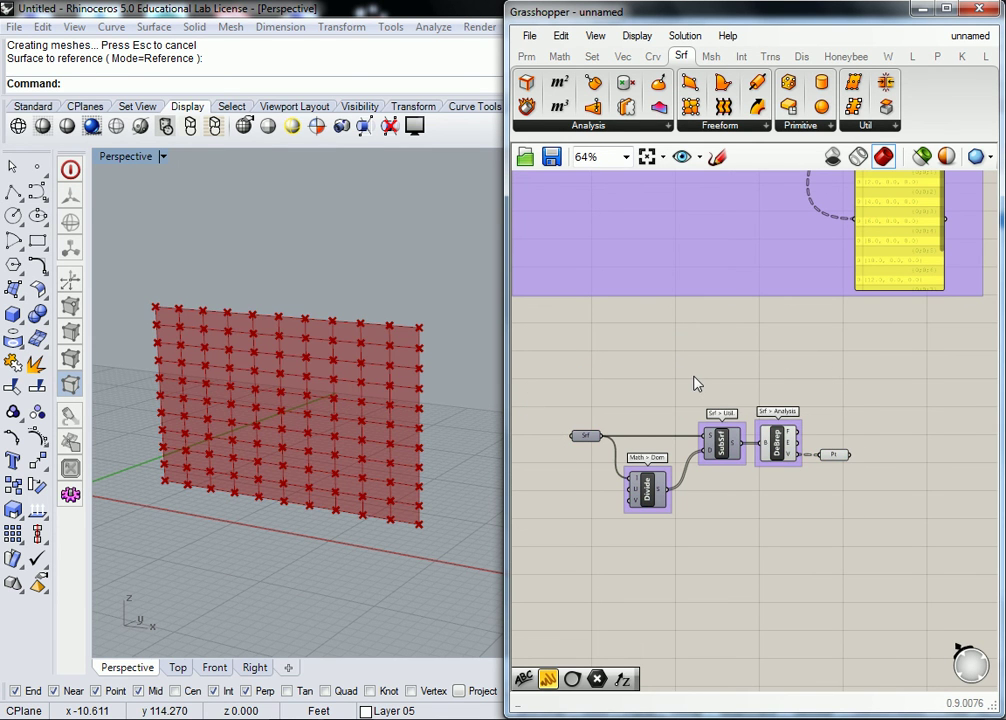